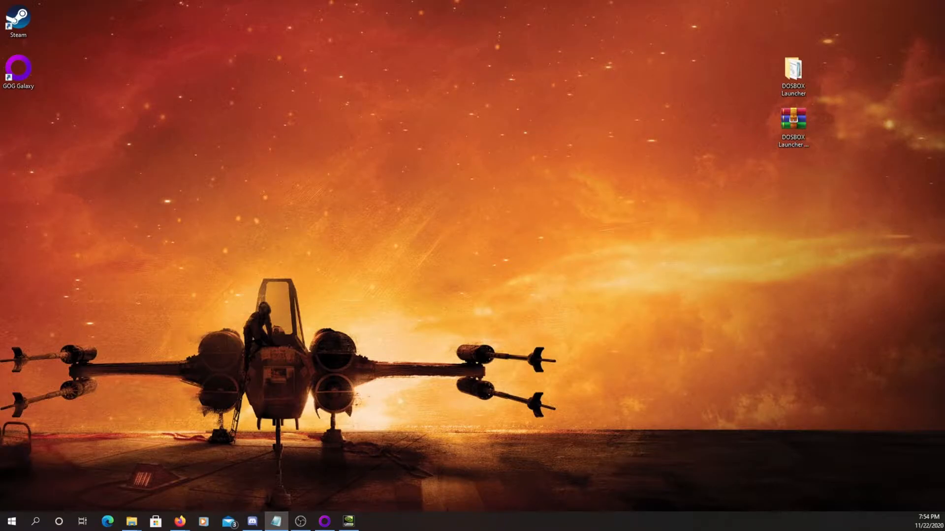
Switch to GOG Galaxy, launch STAR WARS: X-Wing (1998) and skip the opening crawl.
key("alt+Tab")
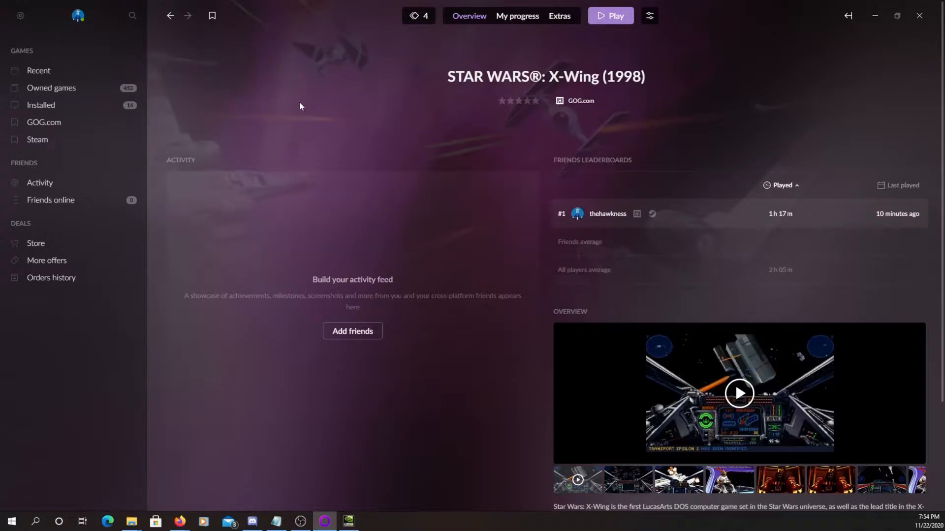
left_click(602, 19)
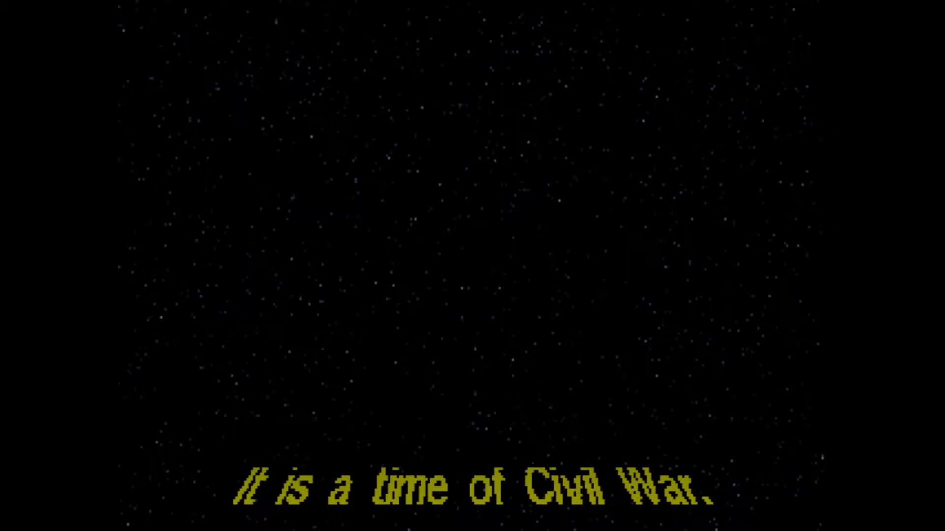
key("Escape")
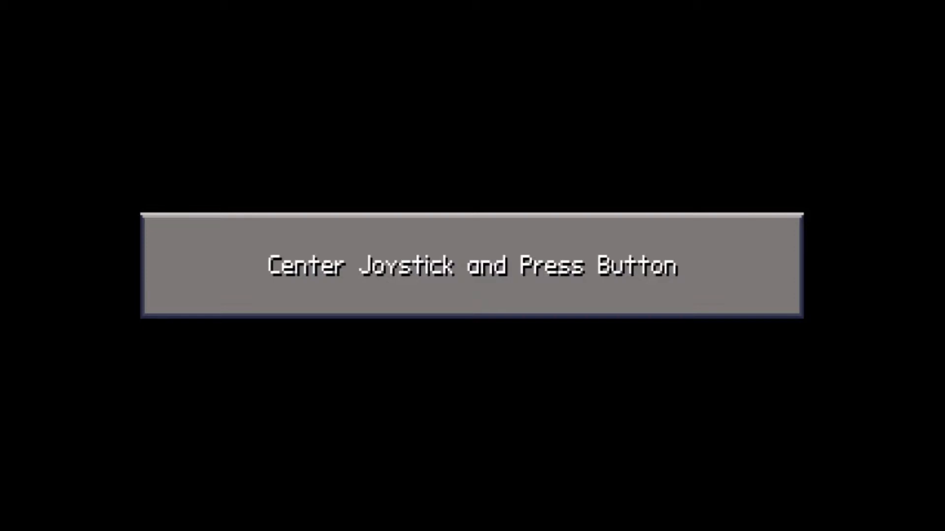
Complete the joystick calibration through the centre, top/left and bottom/right positions to reach the pilot registration screen.
key("Return")
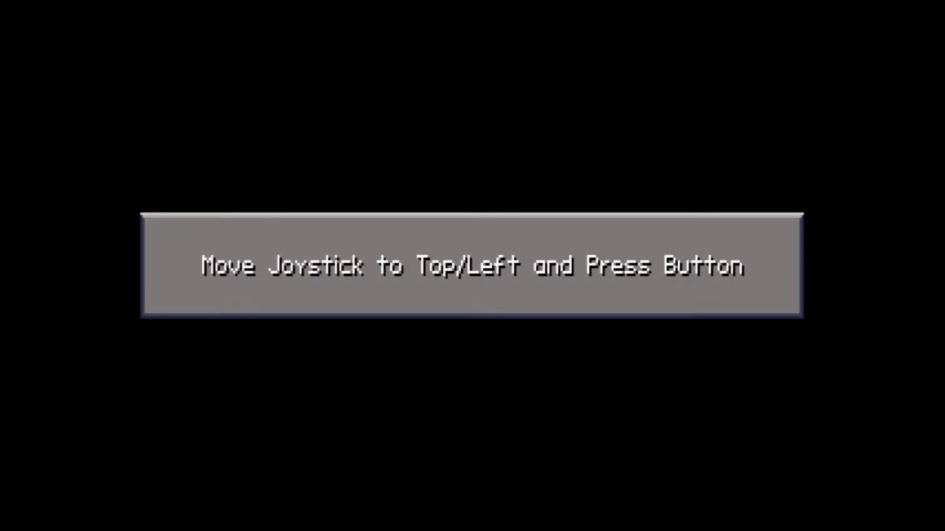
key("Return")
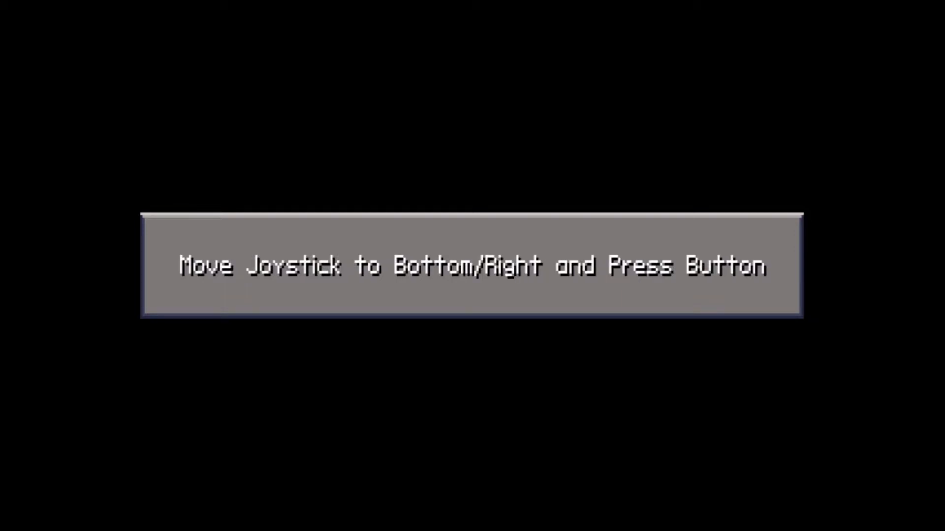
key("Return")
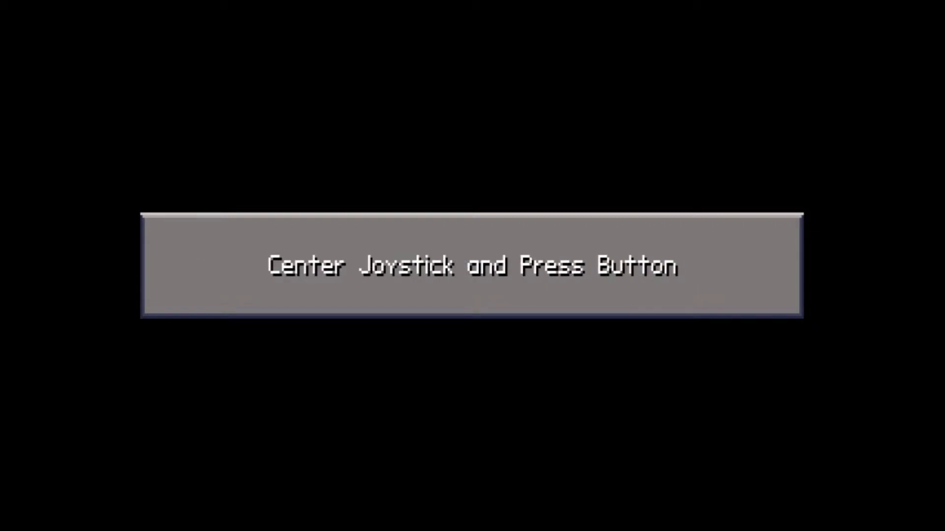
key("Return")
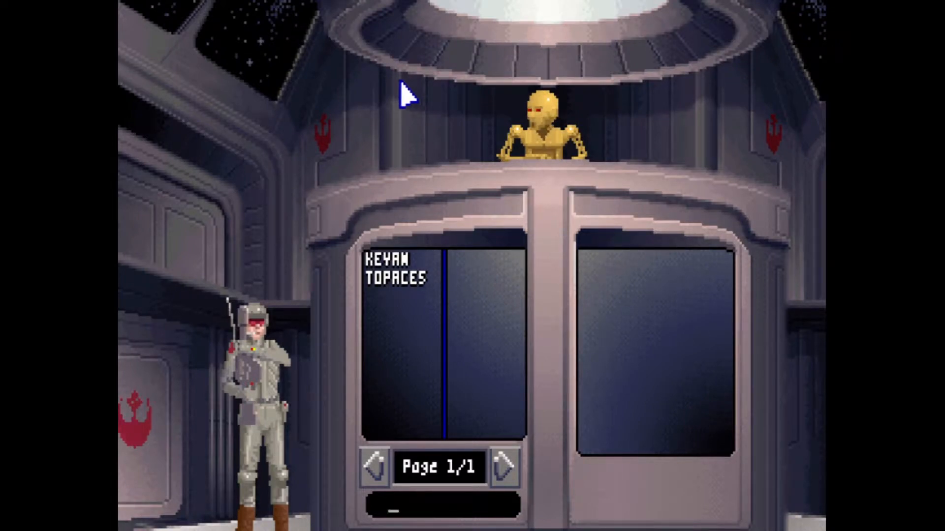
left_click(123, 117)
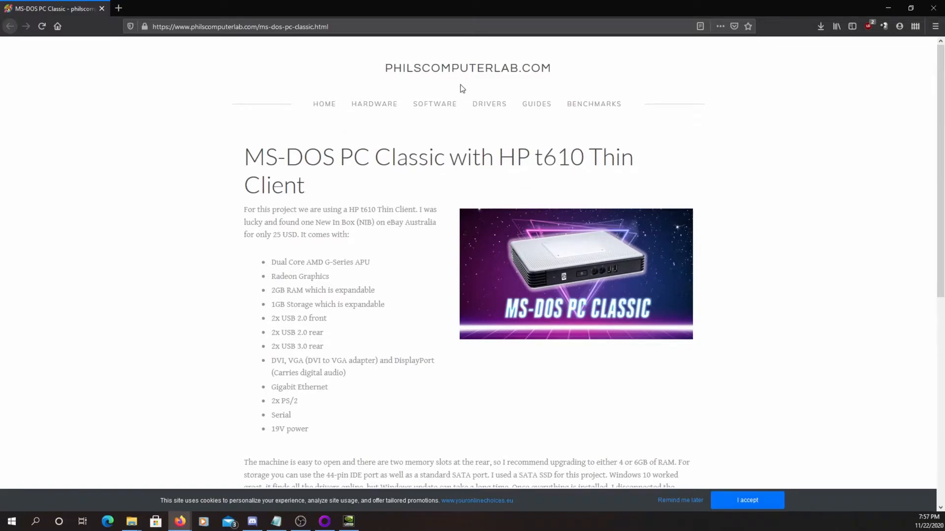
On philscomputerlab.com, open the General MIDI and Soundfonts page from the audio software section.
mouse_move(482, 102)
mouse_move(437, 105)
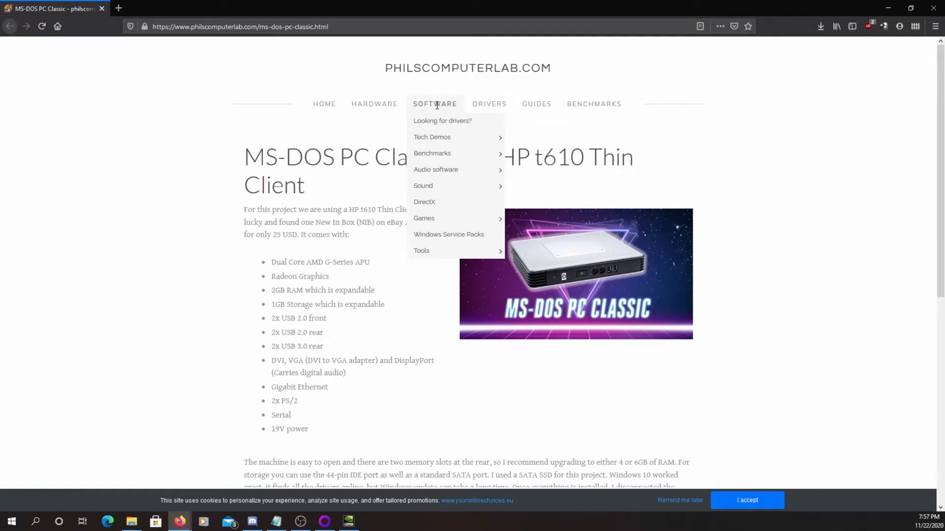
mouse_move(461, 171)
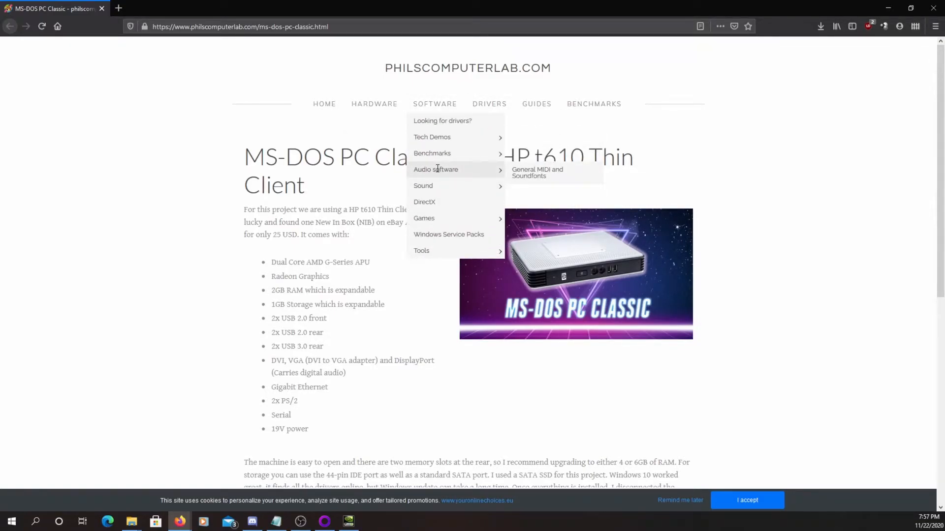
left_click(541, 177)
Examine the Weeds General MIDI Soundfont downloads and the accompanying soundfont information on the page.
scroll(177, 340, "down", 10)
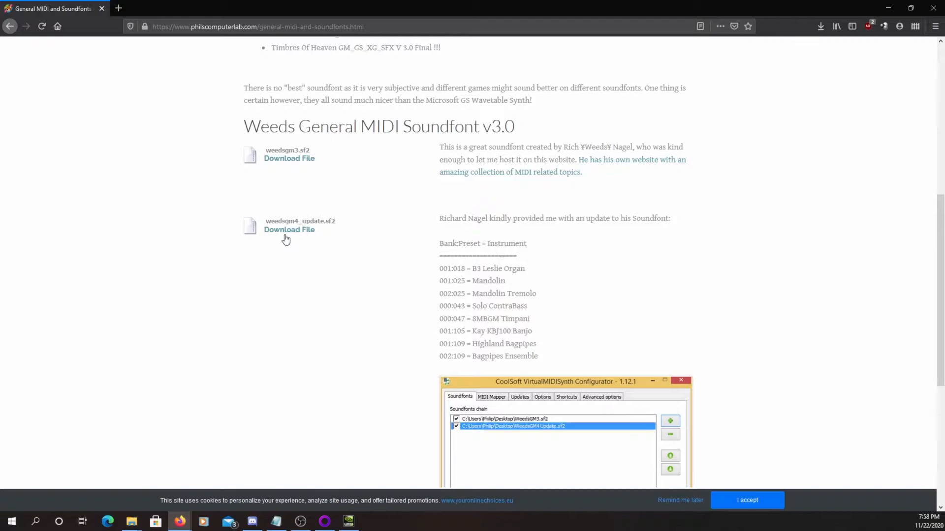
scroll(291, 390, "down", 6)
scroll(209, 347, "up", 5)
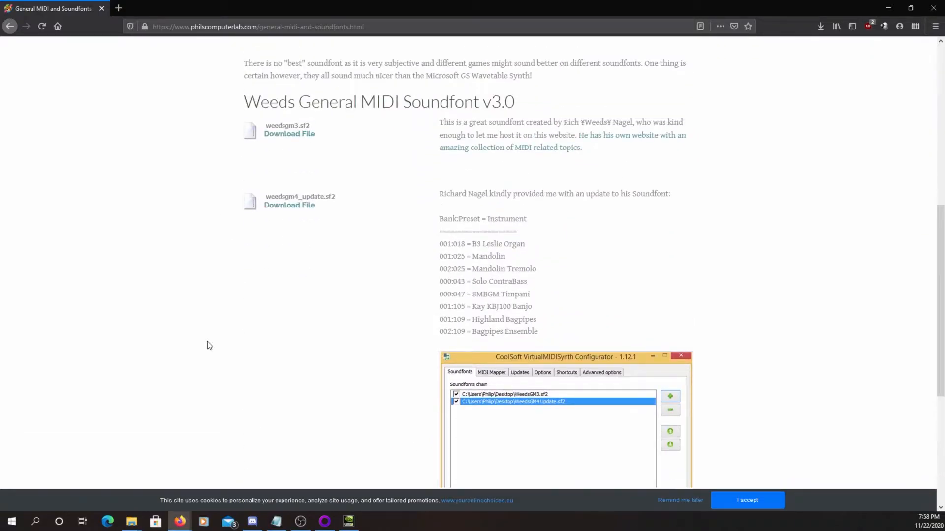
scroll(205, 334, "down", 3)
scroll(183, 331, "down", 3)
scroll(183, 331, "up", 4)
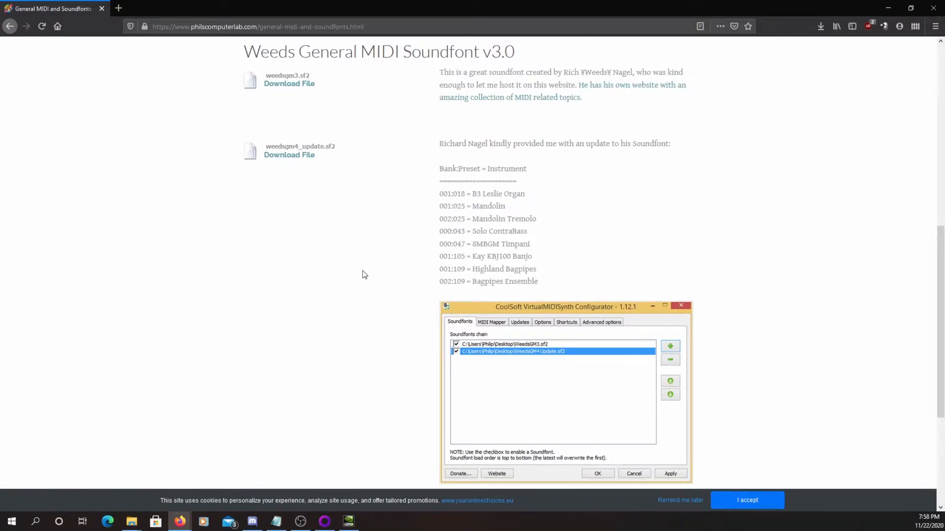
scroll(411, 407, "up", 3)
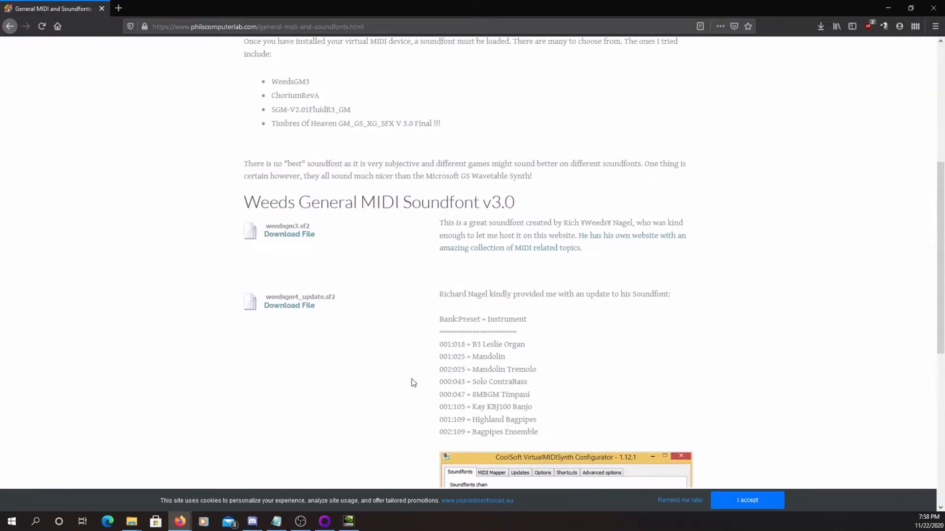
scroll(412, 380, "up", 3)
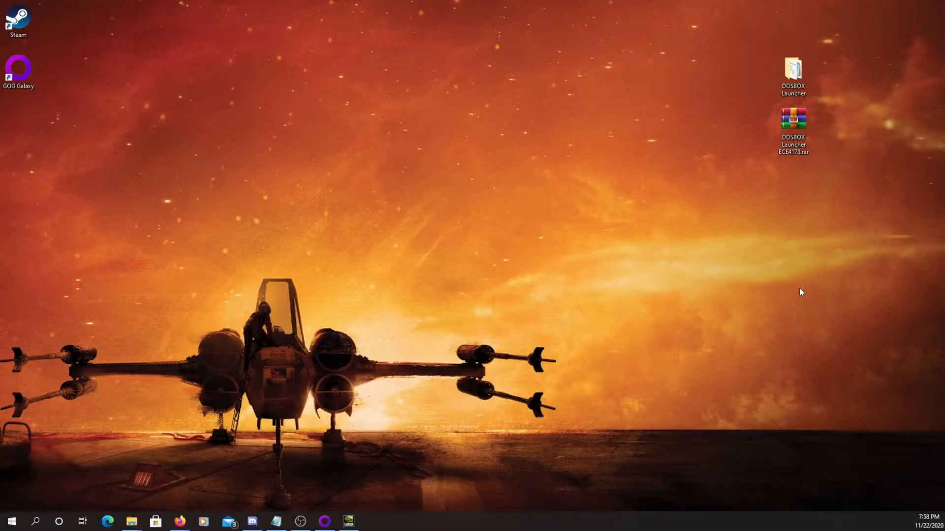
Place the DOSBOX Launcher archive beside the extracted DOSBOX Launcher folder on the desktop, and open that folder.
left_click_drag(792, 122, 839, 76)
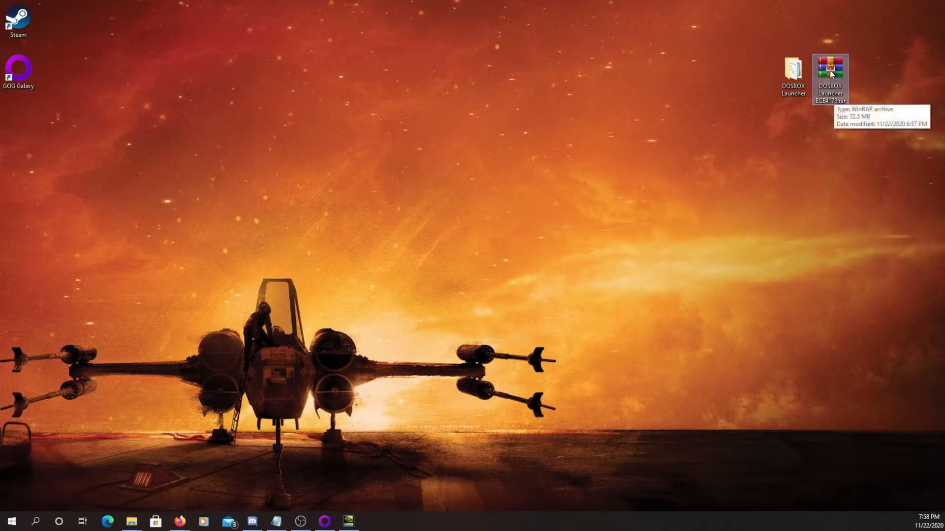
left_click(791, 88)
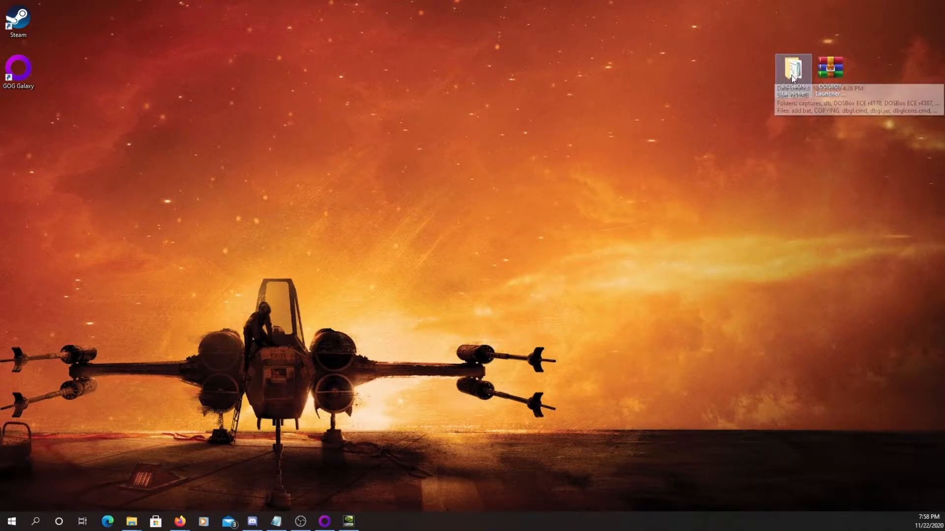
double_click(790, 88)
left_click_drag(787, 40, 528, 43)
left_click_drag(455, 47, 441, 42)
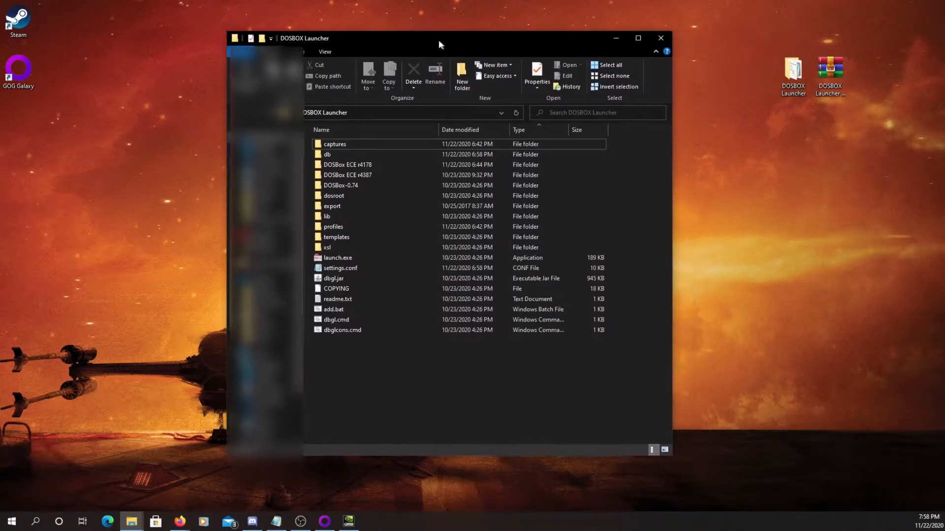
Inspect the contents of the MIDI Stuff folder inside dosroot.
double_click(348, 196)
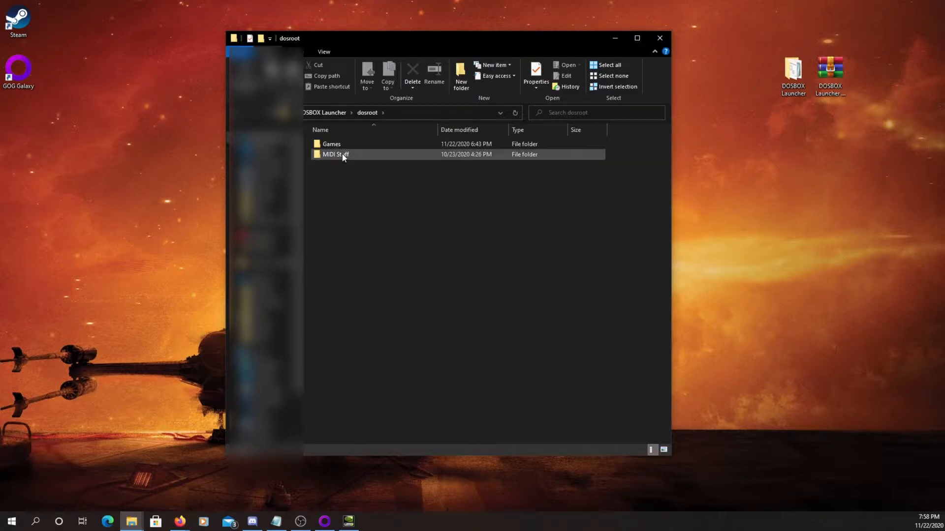
double_click(347, 155)
double_click(334, 166)
left_click_drag(364, 211, 329, 154)
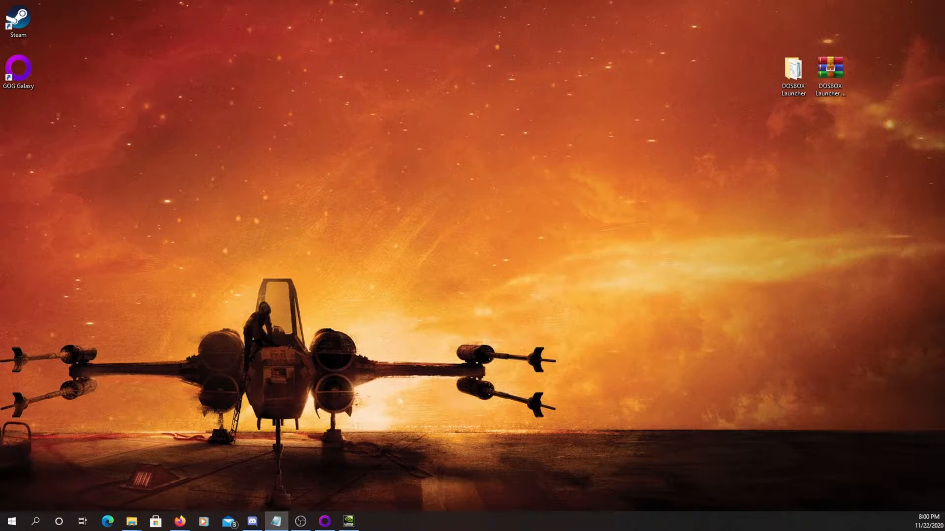
Start DOSBox Game Launcher by running launch.exe from the DOSBOX Launcher folder.
double_click(790, 74)
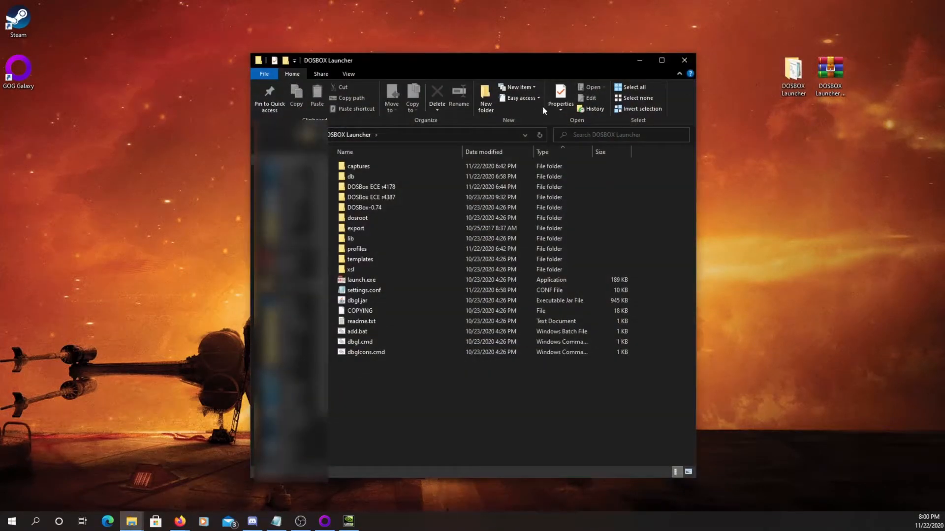
double_click(362, 280)
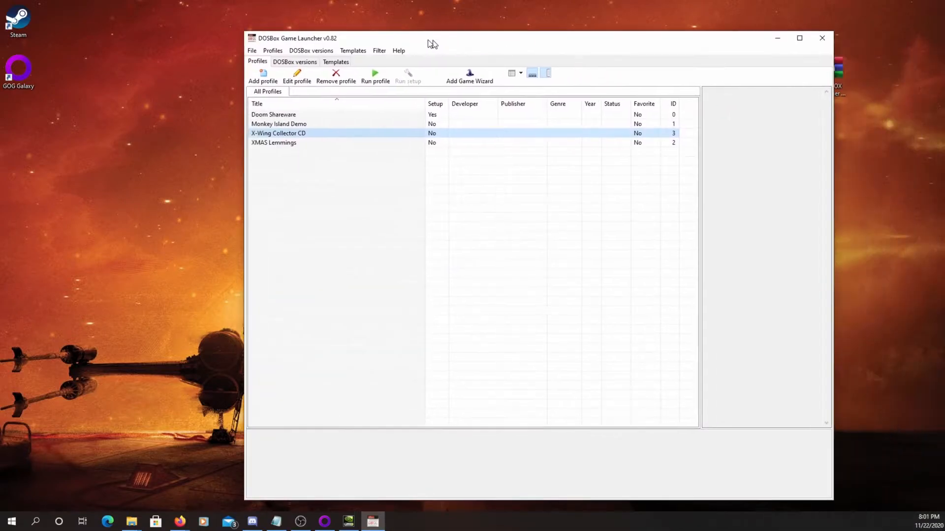
left_click_drag(432, 44, 350, 30)
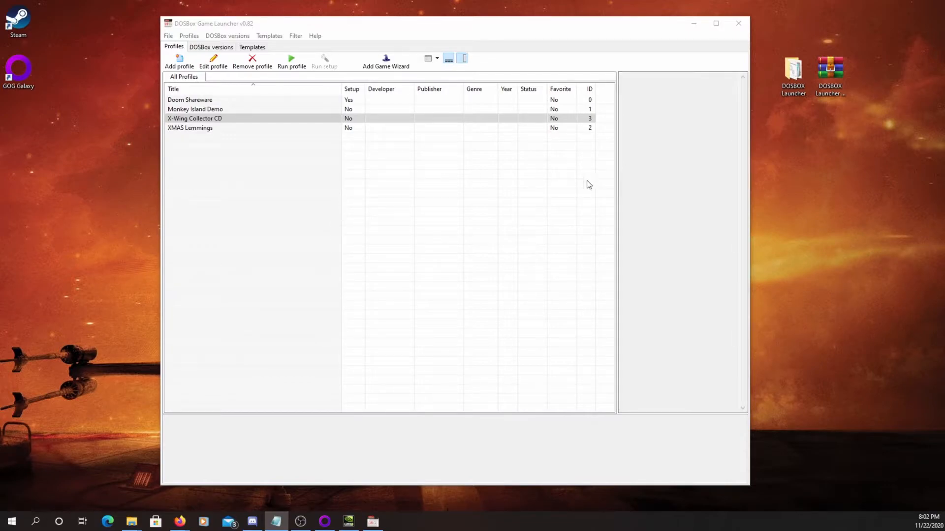
Open the X-Wing Collector CD profile for editing and show its mounting settings.
left_click(221, 119)
left_click(211, 62)
left_click_drag(303, 61, 365, 97)
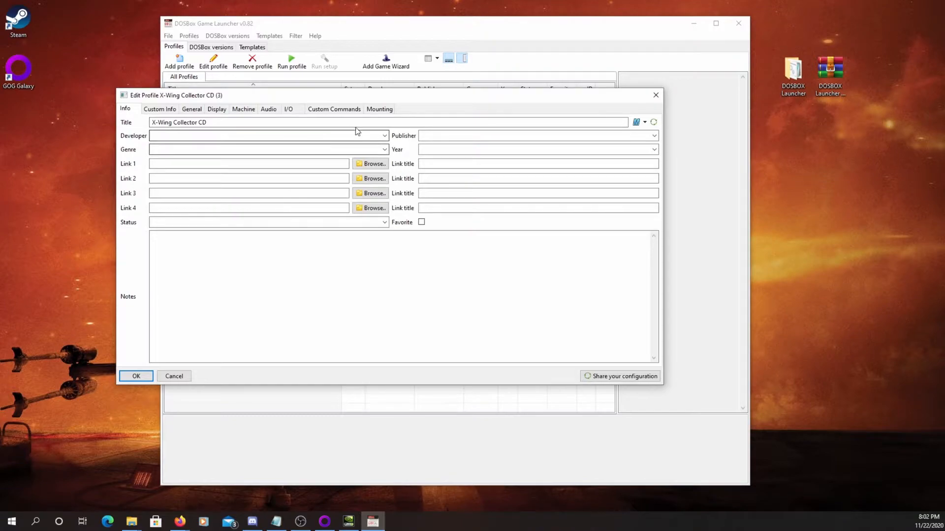
left_click(380, 110)
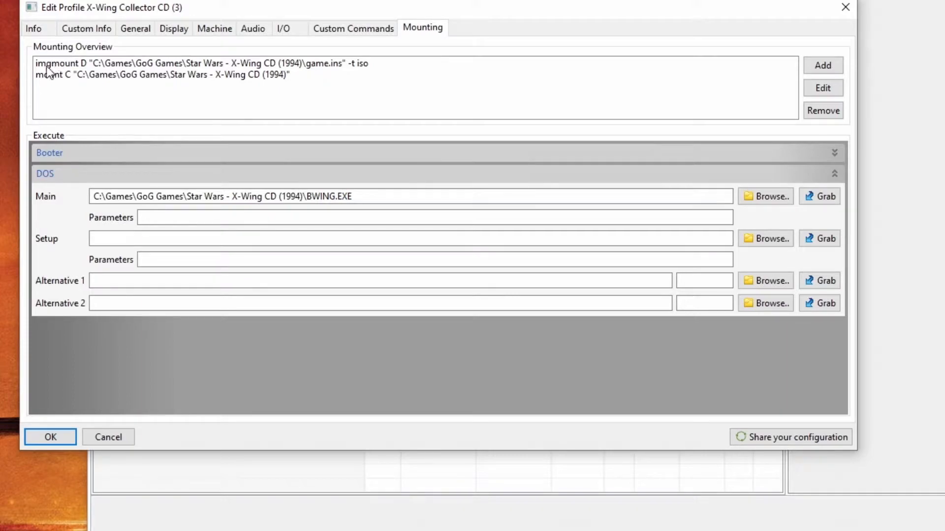
Open the drive D mount point, check the path to its game.ins image and accept the mount point.
left_click(240, 65)
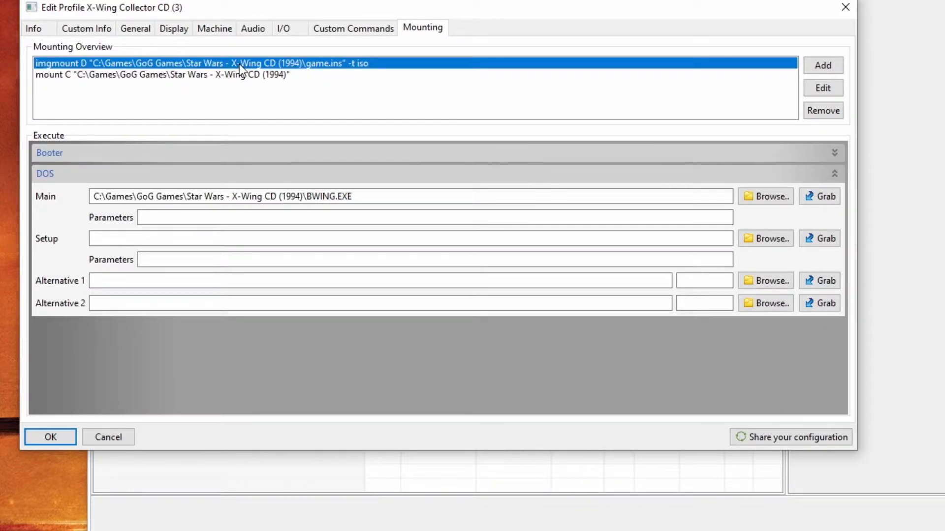
left_click(825, 91)
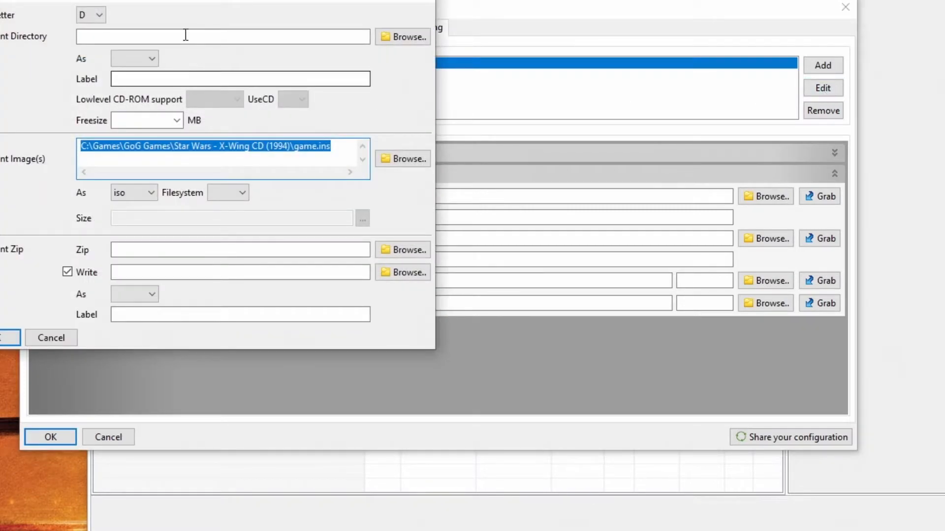
left_click_drag(240, 46, 310, 148)
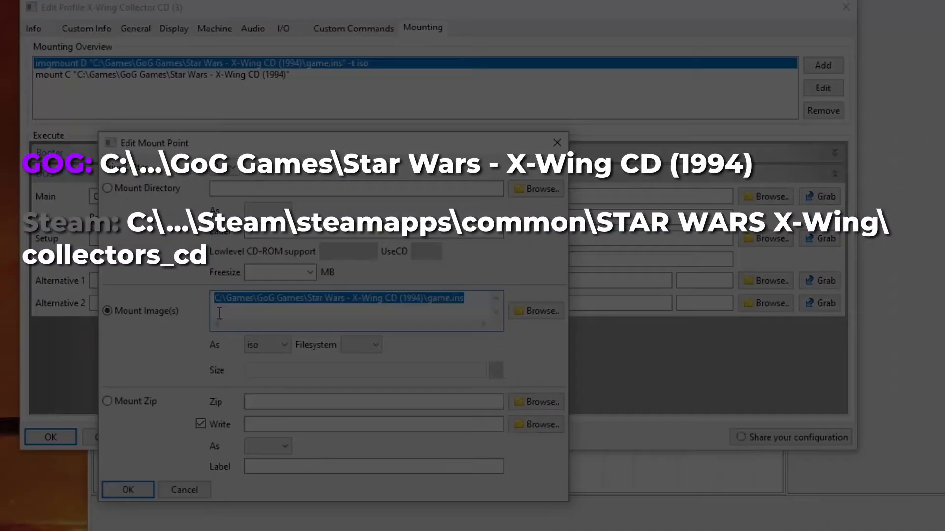
left_click(215, 299)
left_click_drag(215, 298, 424, 299)
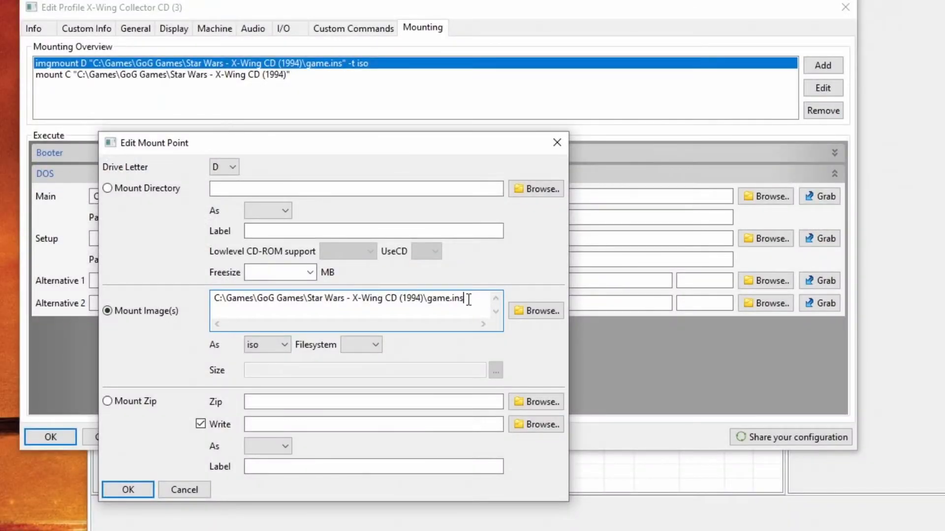
mouse_move(469, 299)
left_mouse_down()
mouse_move(428, 299)
mouse_move(470, 303)
left_mouse_up()
triple_click(473, 301)
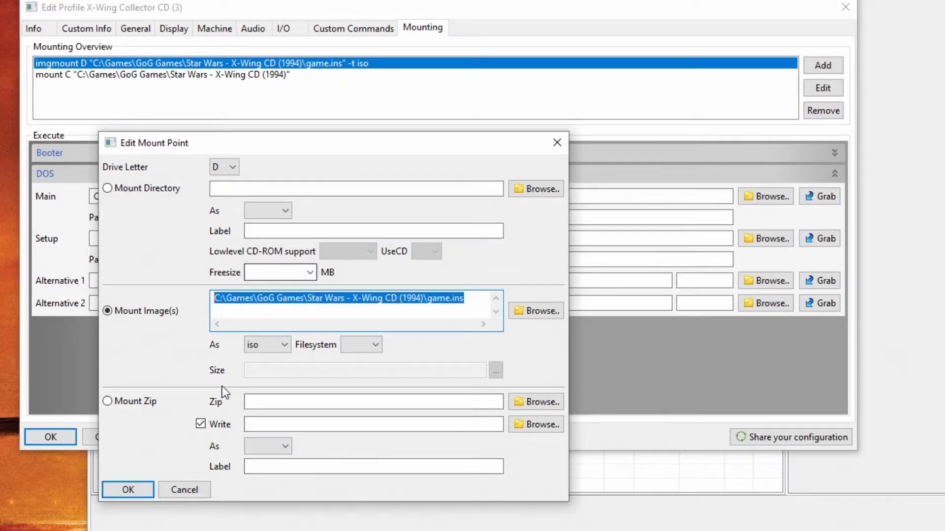
left_click(139, 491)
Open the drive C mount point, check its game directory path and accept the mount point.
left_click(252, 75)
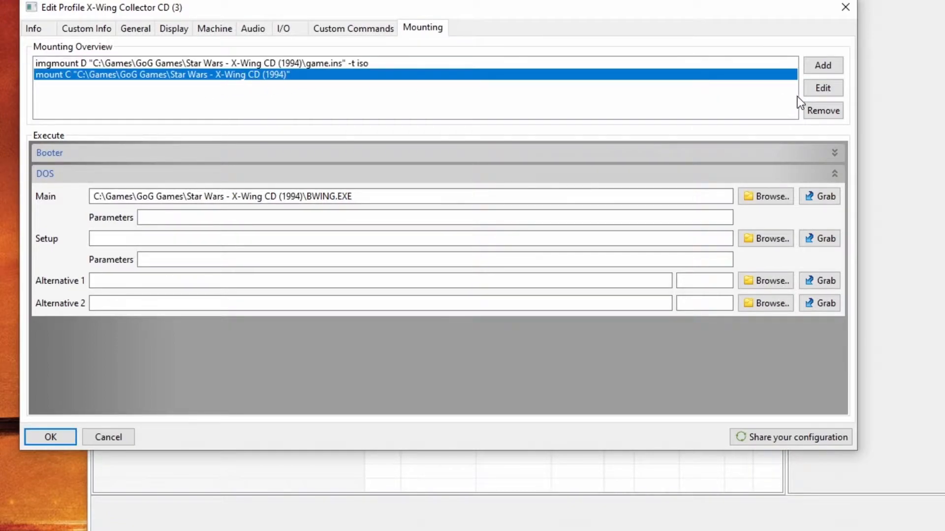
left_click(819, 88)
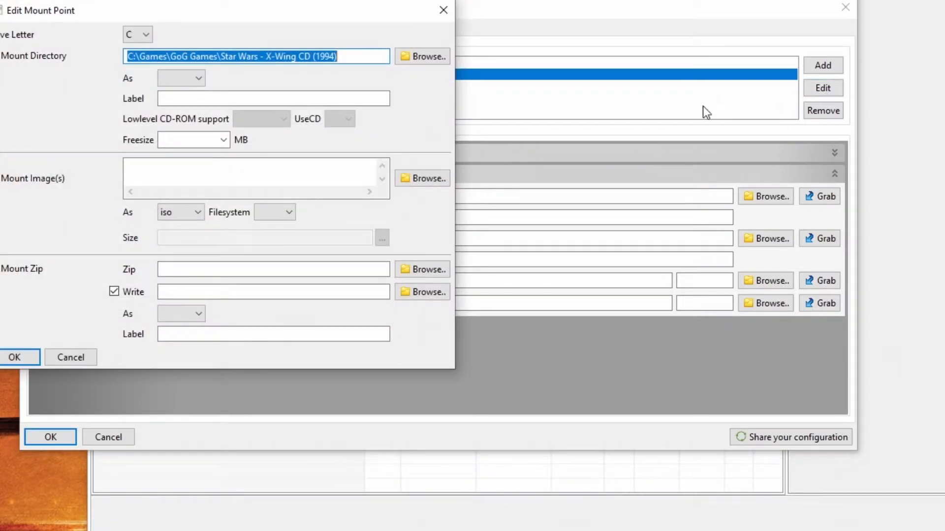
mouse_move(128, 57)
left_mouse_down()
mouse_move(243, 71)
mouse_move(359, 59)
mouse_move(127, 64)
left_mouse_up()
left_click(357, 57)
left_click(373, 63)
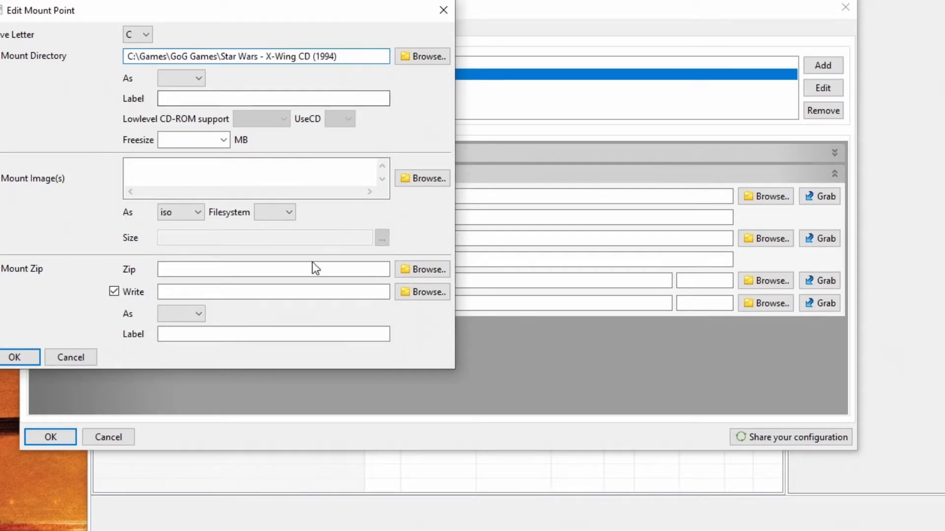
left_click(17, 357)
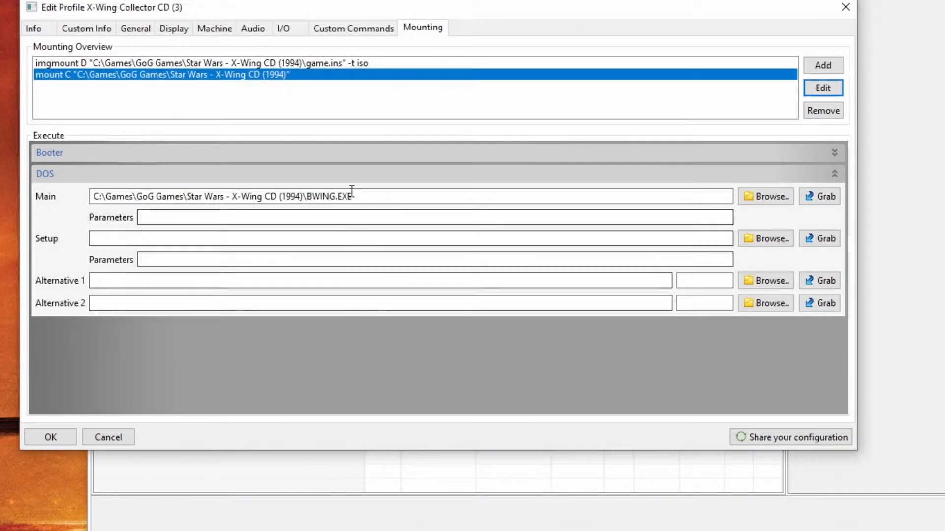
Check the game folder and BWING.EXE in the main executable path, and accept the X-Wing Collector CD profile.
left_click_drag(305, 197, 81, 196)
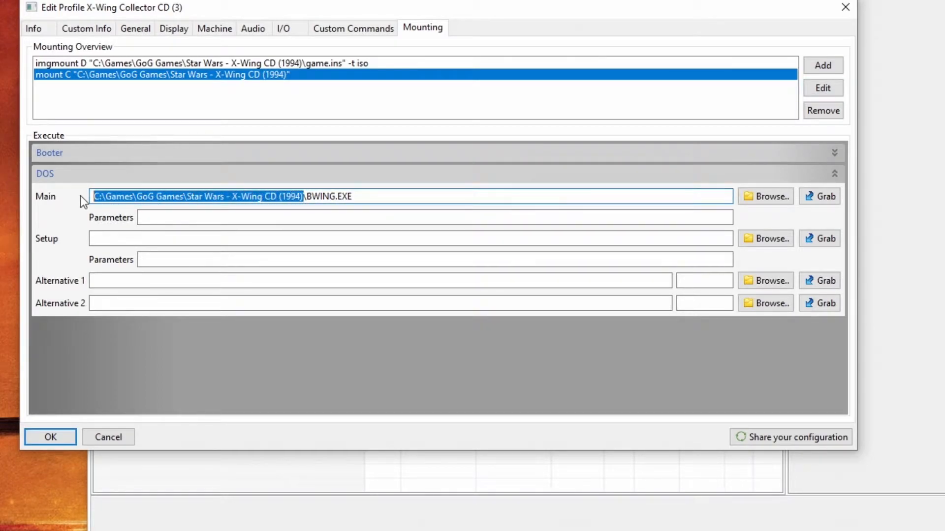
left_click(306, 196)
left_click_drag(306, 196, 352, 197)
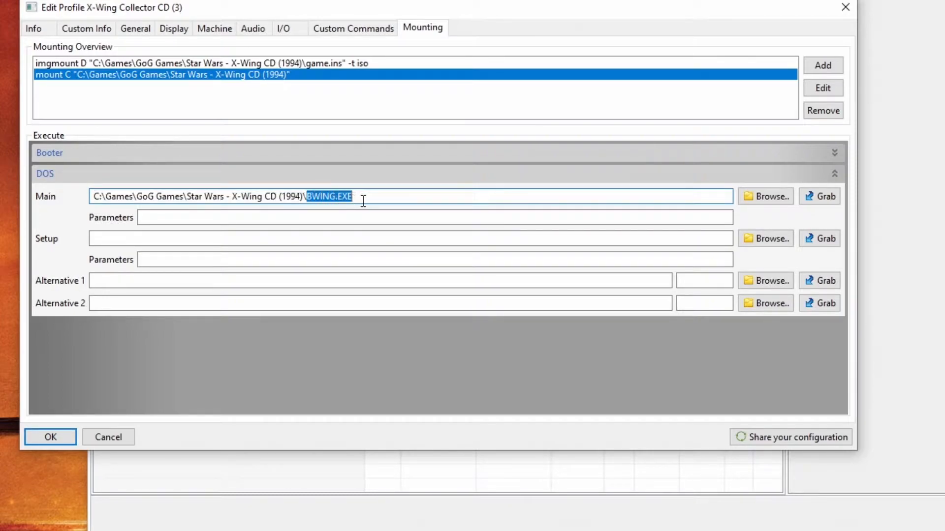
left_click(363, 197)
left_click_drag(305, 197, 82, 206)
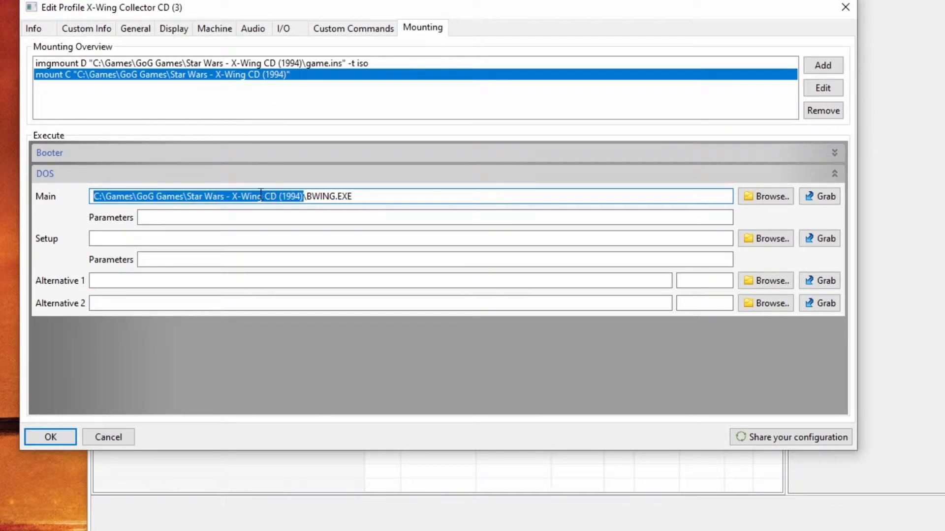
left_click(228, 195)
left_click_drag(307, 196, 84, 198)
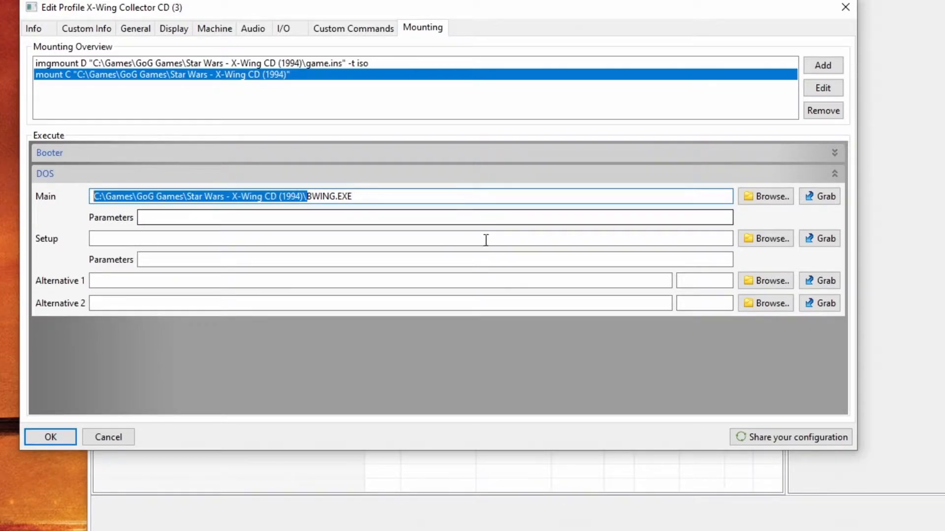
left_click(60, 437)
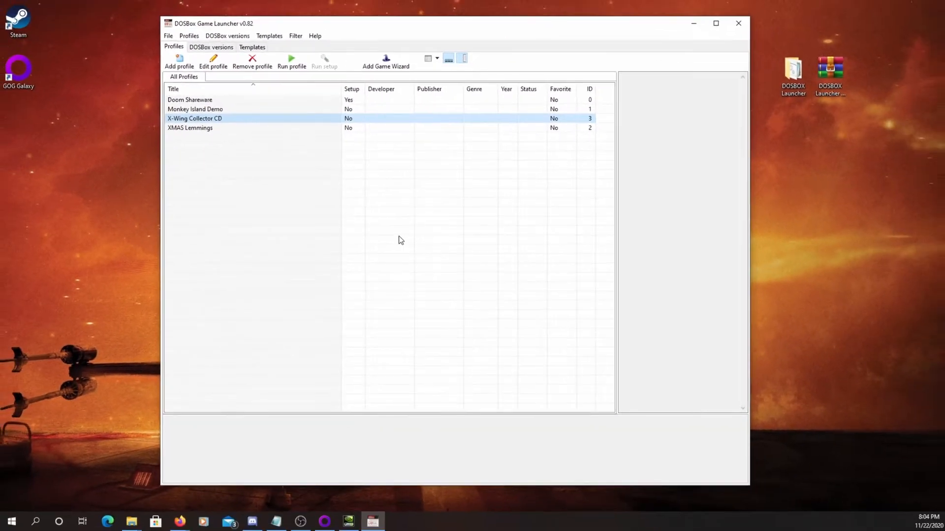
Run the X-Wing Collector CD profile, skip the intro and go through the joystick calibration.
double_click(199, 121)
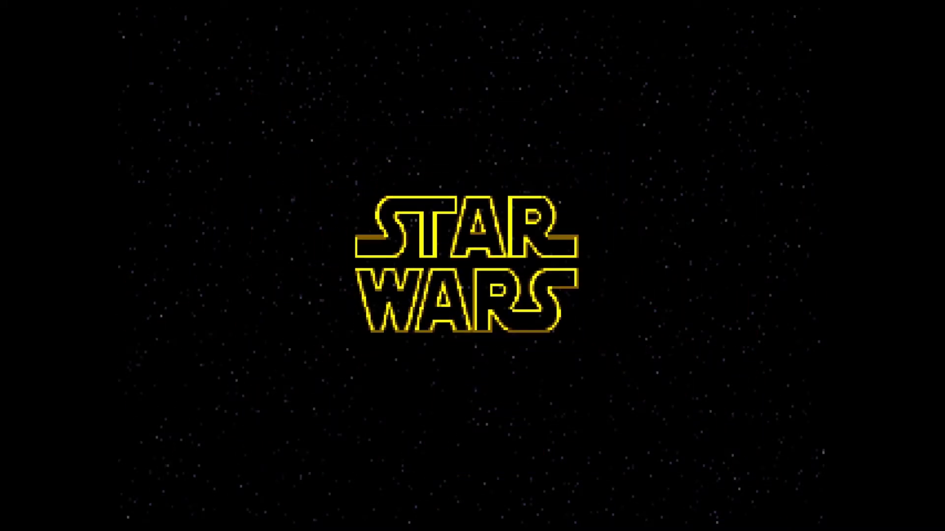
key("Escape")
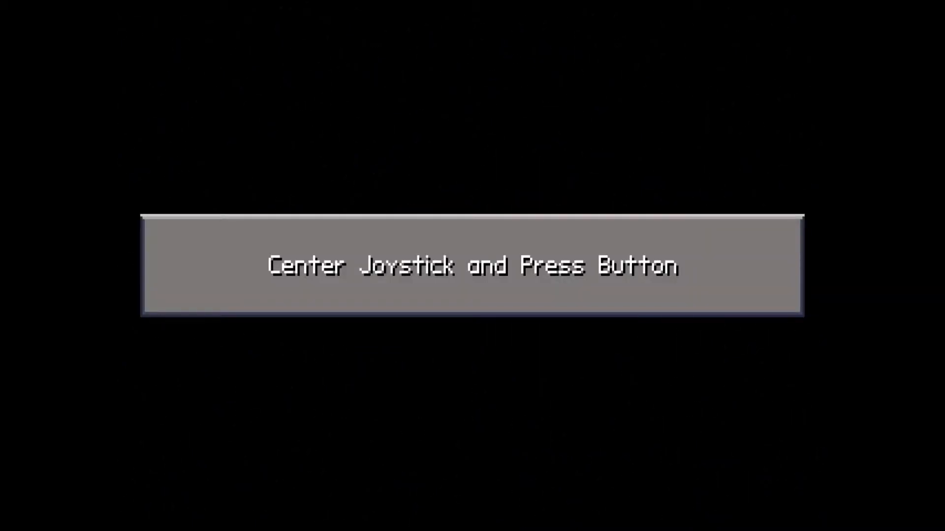
key("space")
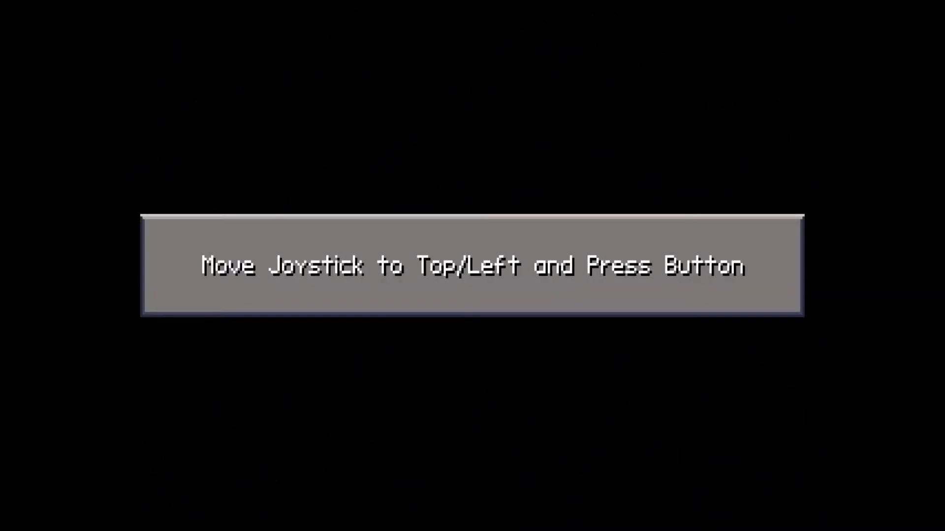
key("space")
key("space")
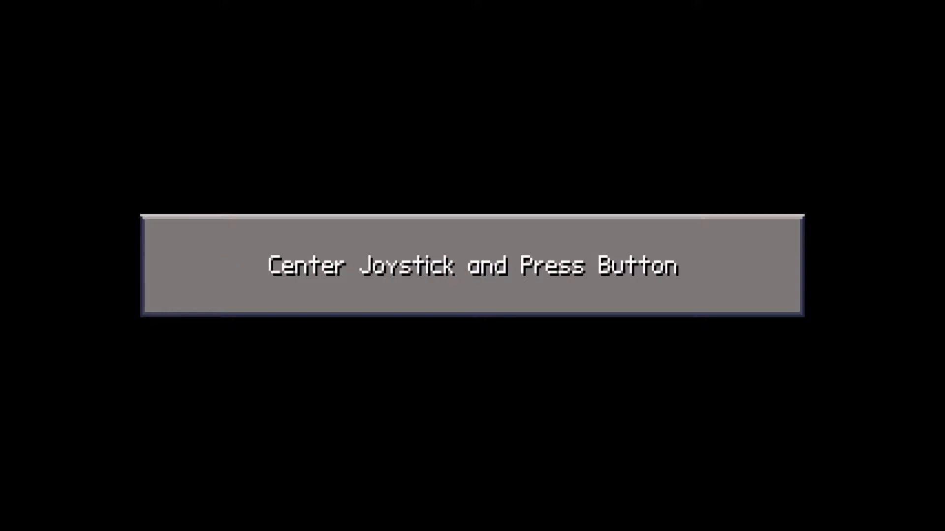
key("space")
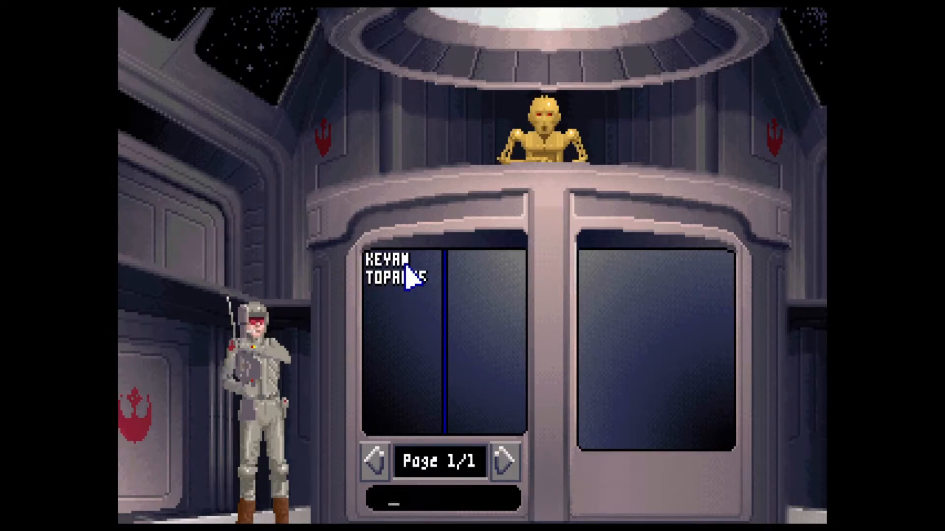
Select the pilot KEYAN and enter the spaceport.
left_click(406, 266)
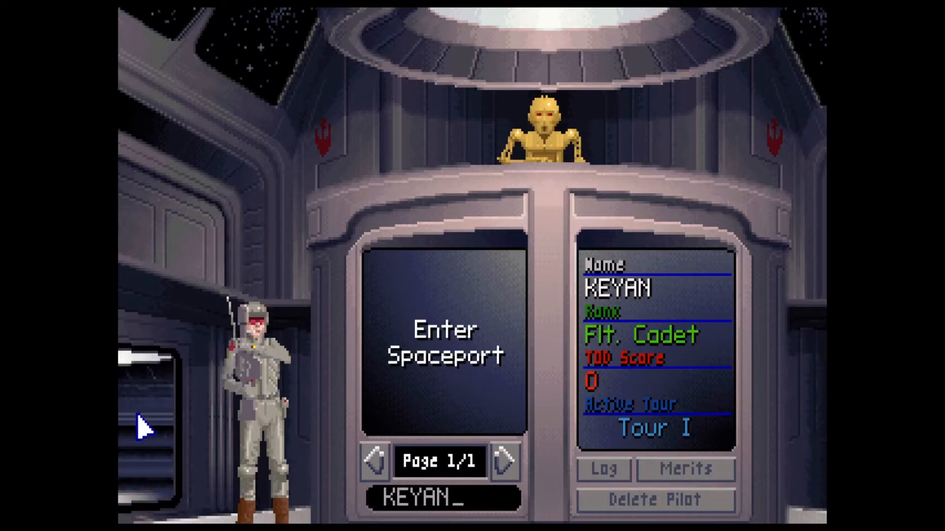
left_click(141, 428)
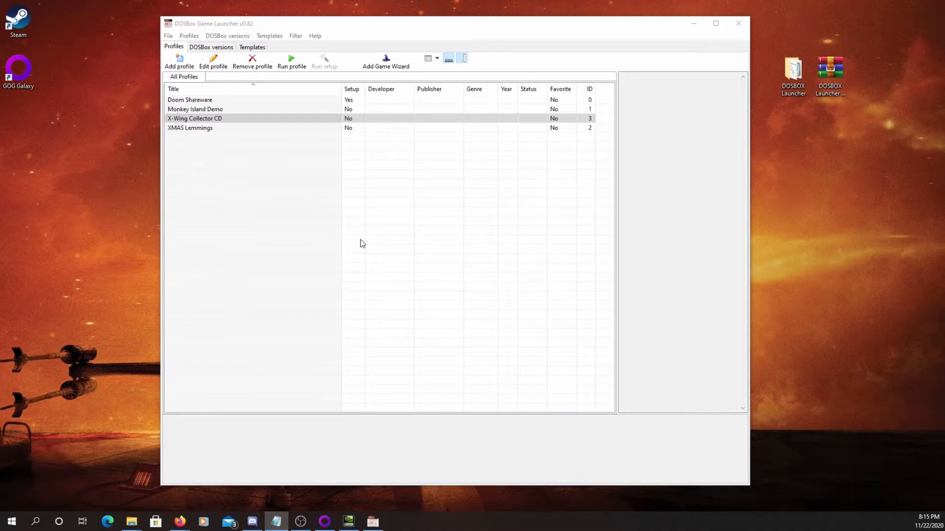
Start a new game profile in DOSBox Game Launcher and title it x-wing.
left_click(178, 62)
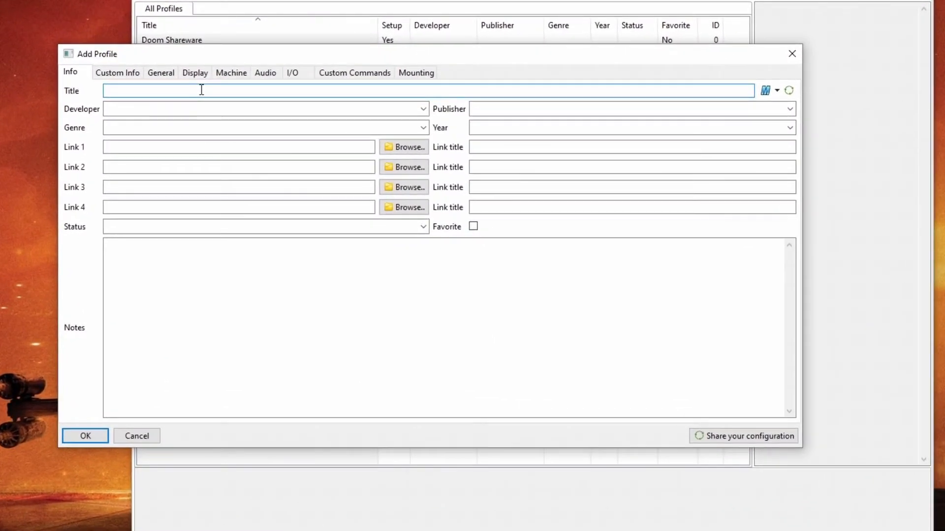
type("x-wing")
left_click_drag(256, 57, 318, 64)
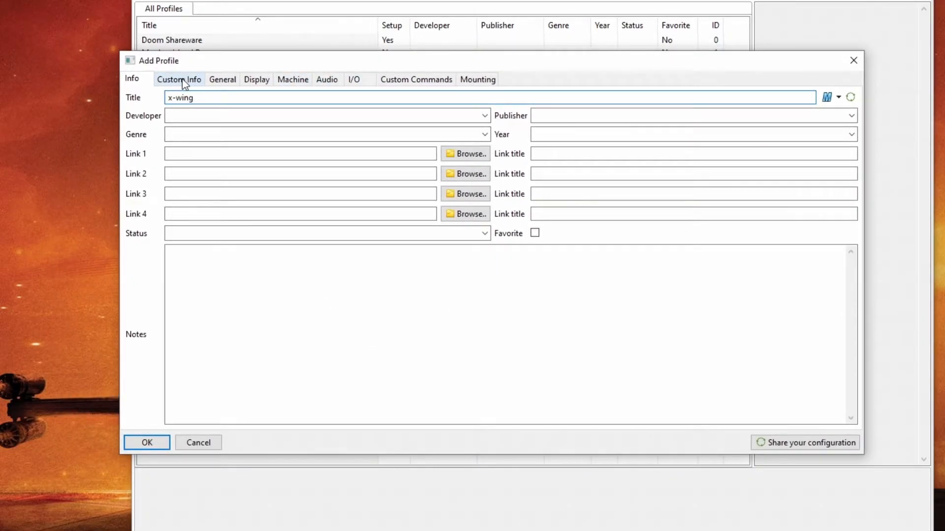
Set the profile's DOSBox version to DOSBox ECE r4178 and its template to Max Speed with Sound Blaster 16 and General MIDI Sound Font.
left_click(219, 79)
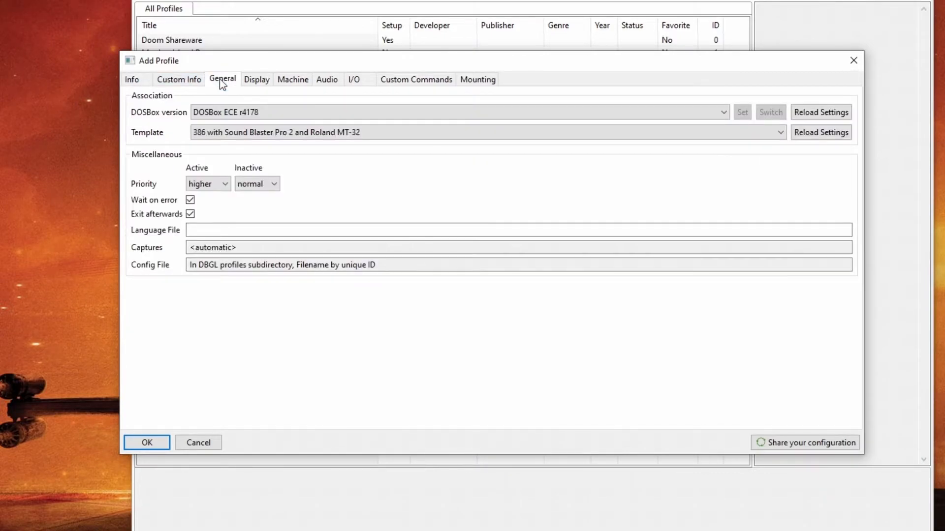
left_click(197, 113)
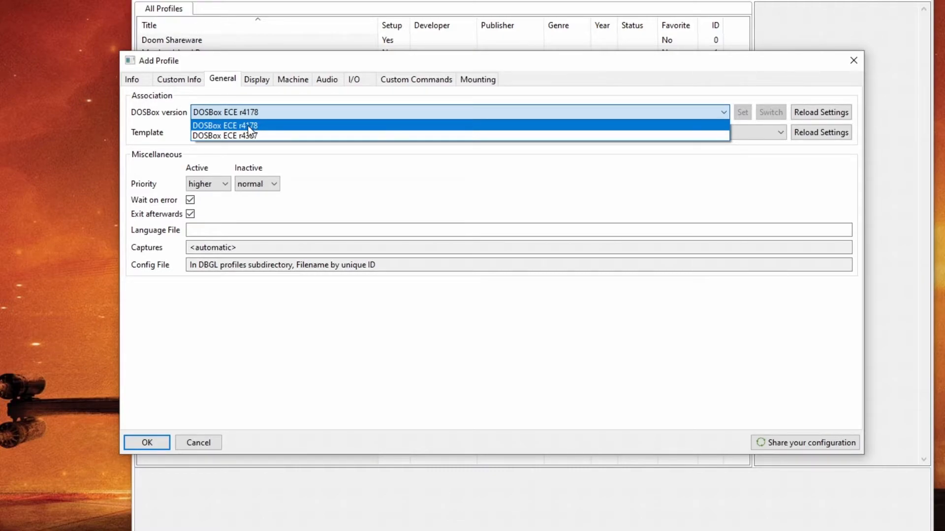
left_click(260, 126)
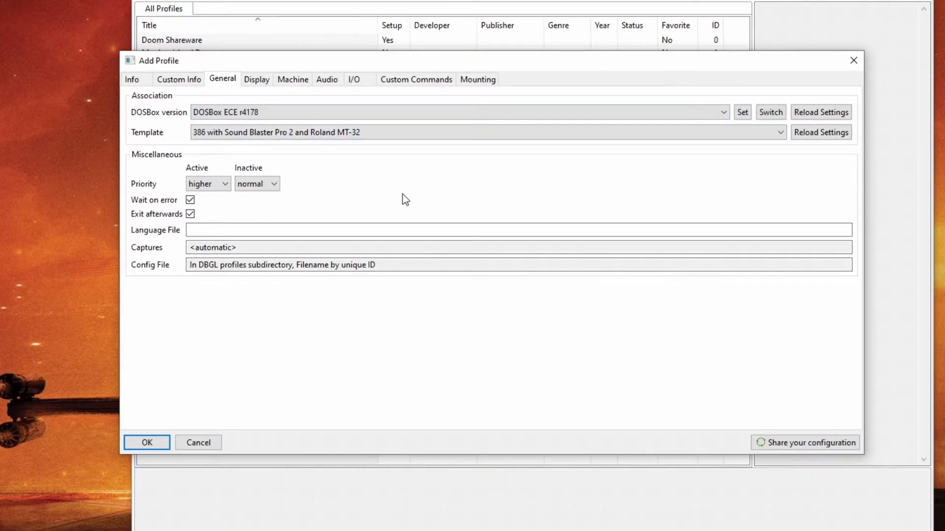
left_click(254, 110)
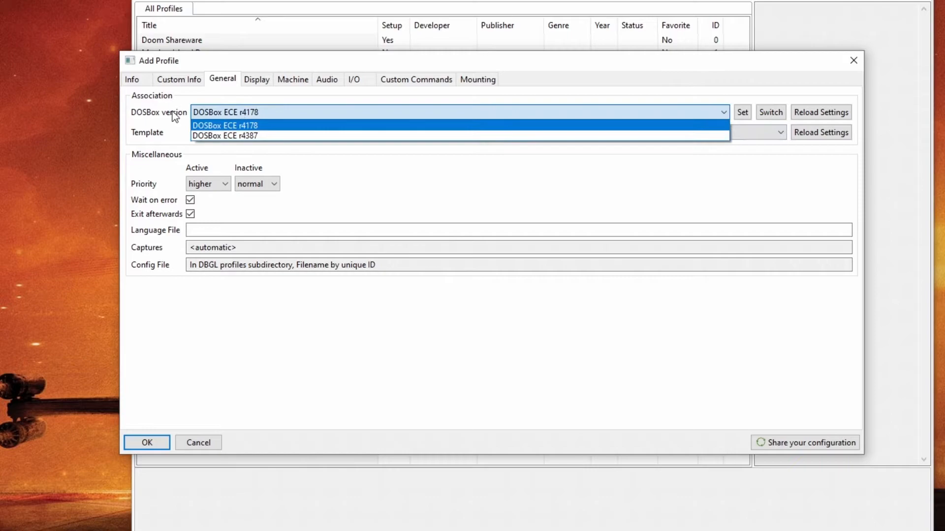
left_click(255, 127)
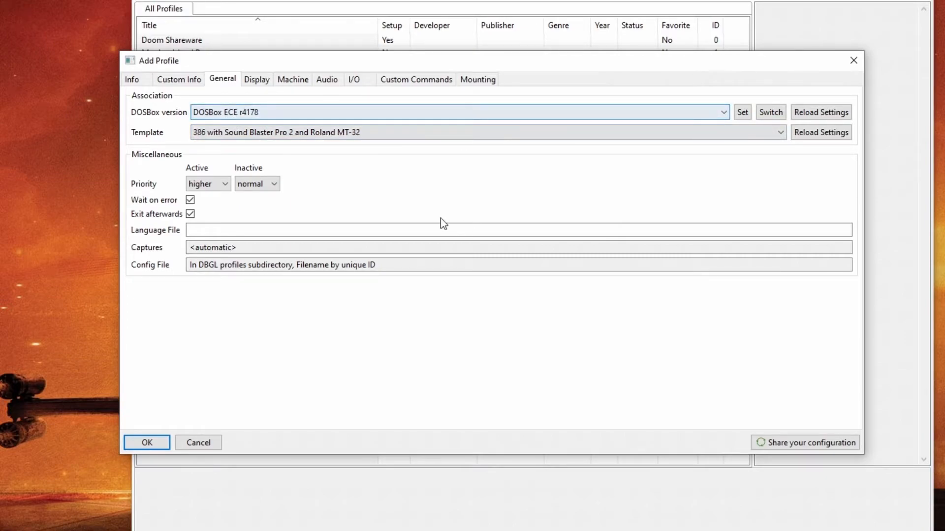
left_click(271, 136)
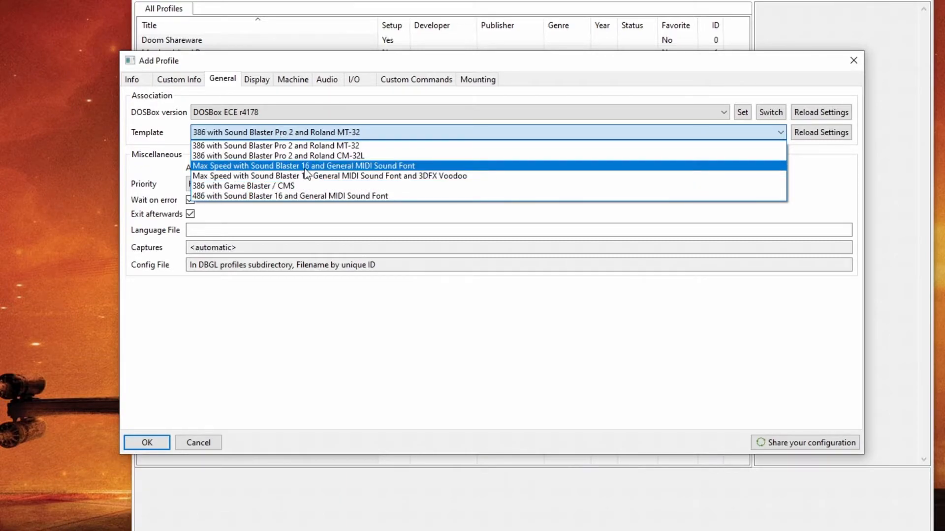
left_click(349, 166)
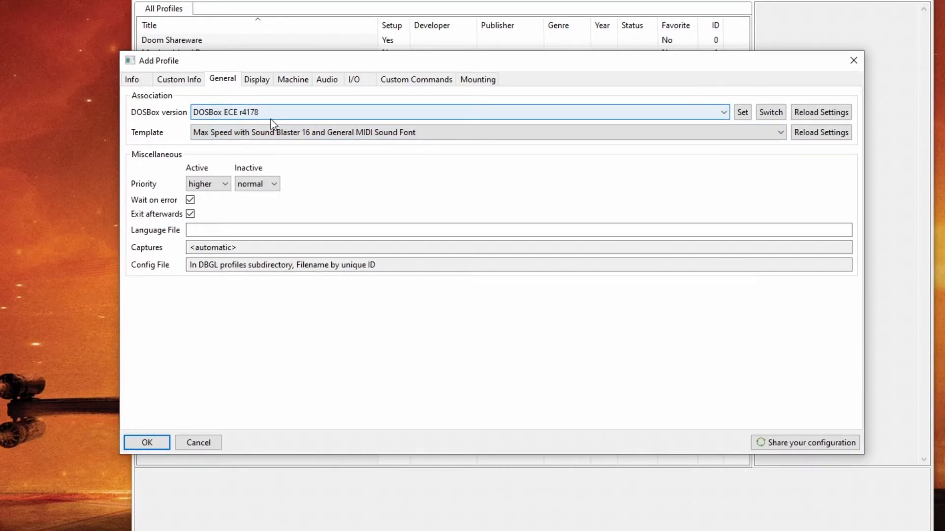
Set the new profile's display output to surfacepp.
left_click(265, 86)
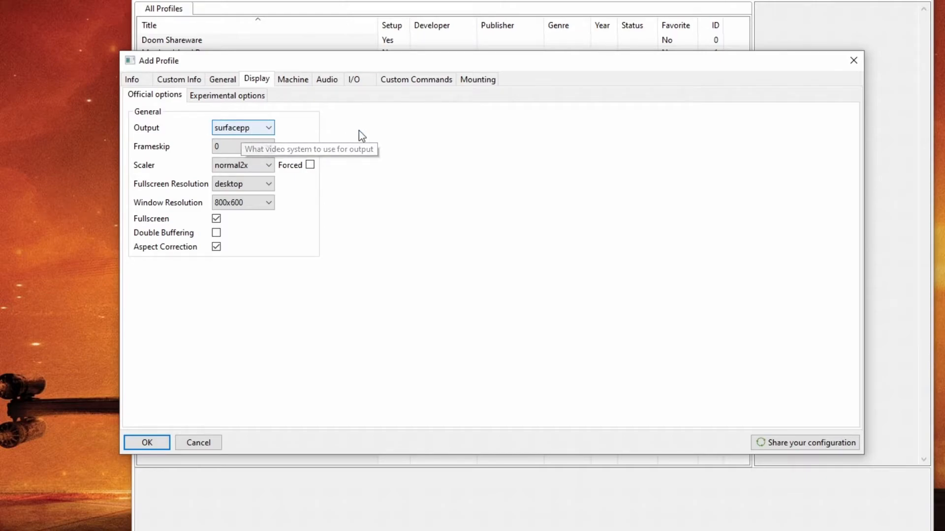
left_click(253, 128)
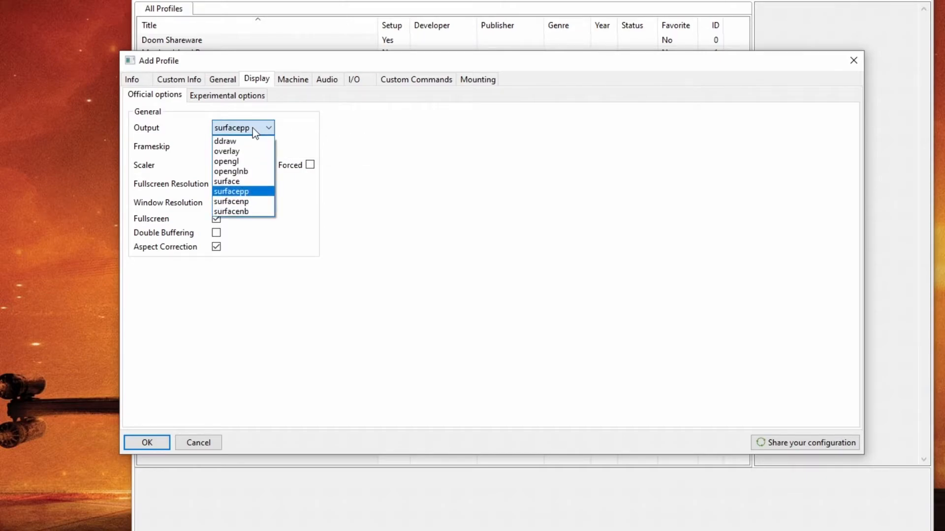
left_click(249, 194)
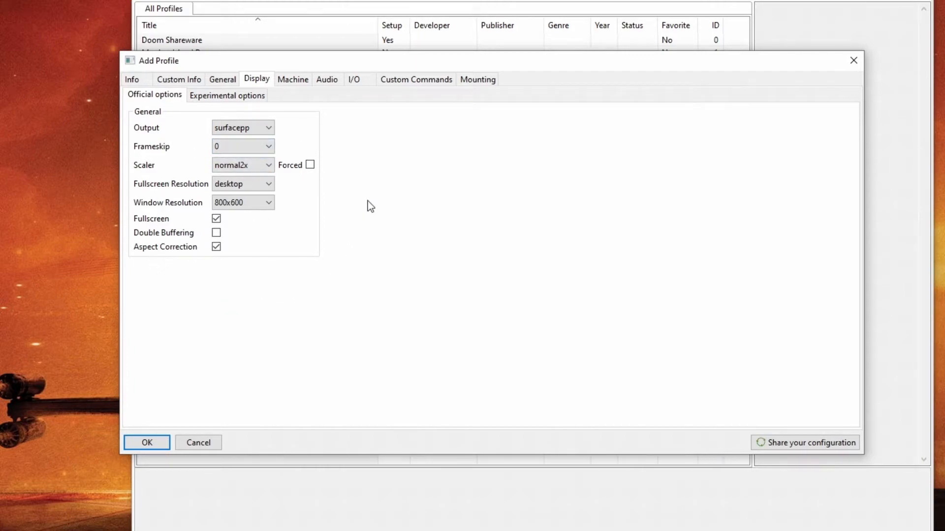
mouse_move(240, 168)
Set the machine's CPU cycles to 8500 and view the experimental machine options.
left_click(290, 80)
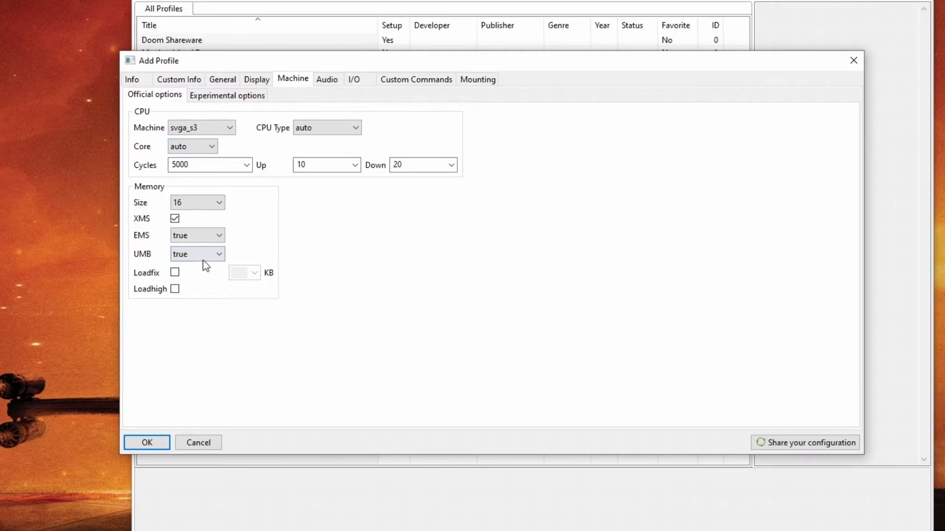
double_click(203, 167)
type("8500")
left_click(248, 96)
Check the audio sample rate choices and set MPU-401 to intelligent.
left_click(327, 79)
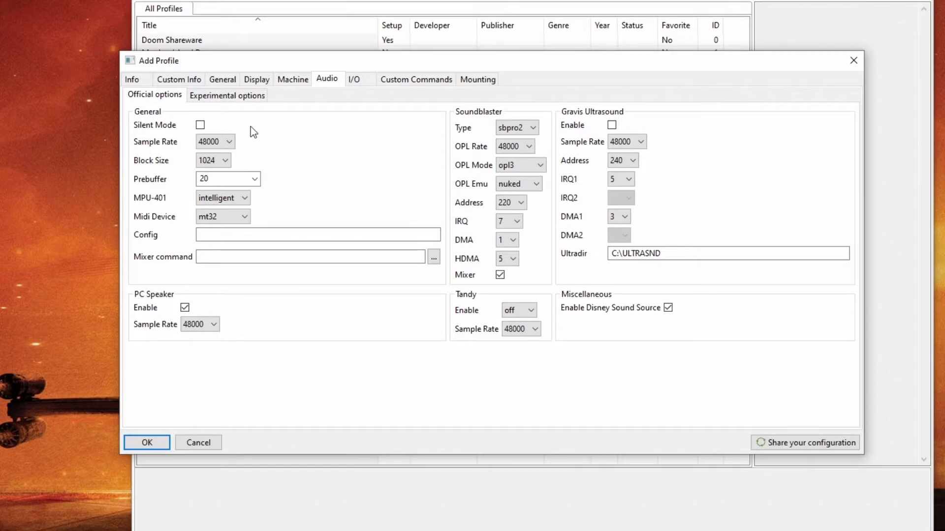
left_click(225, 142)
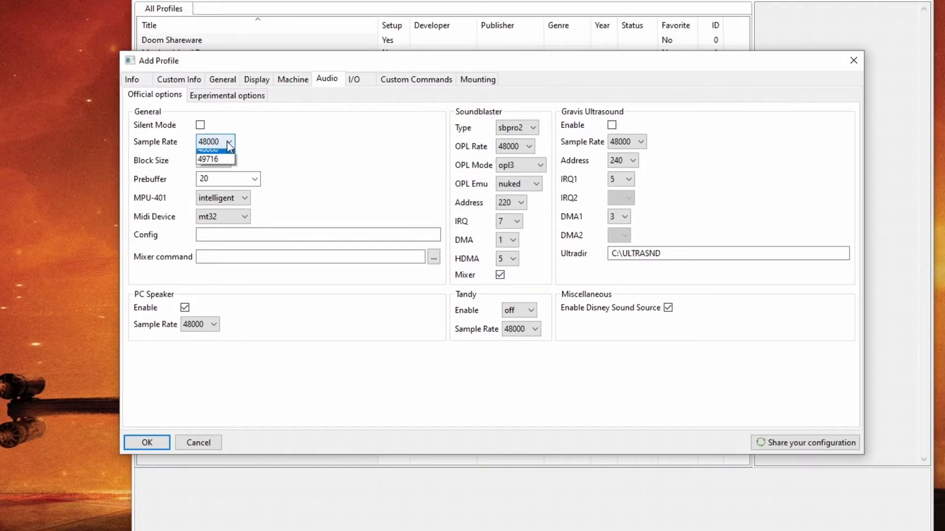
left_click(340, 187)
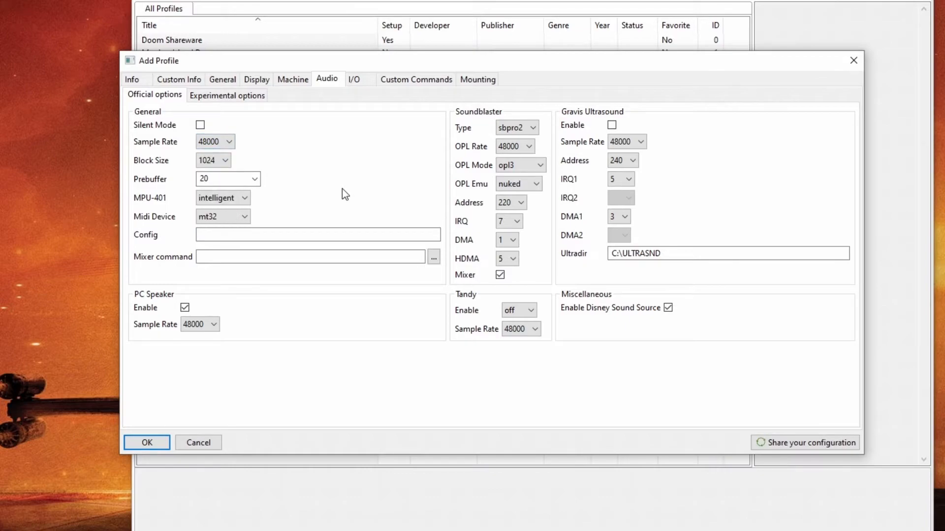
left_click(218, 200)
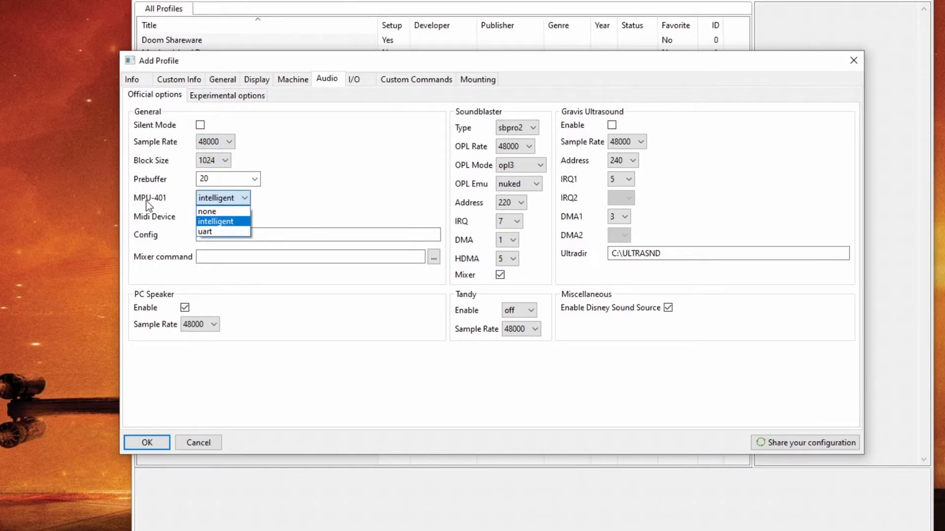
left_click(224, 221)
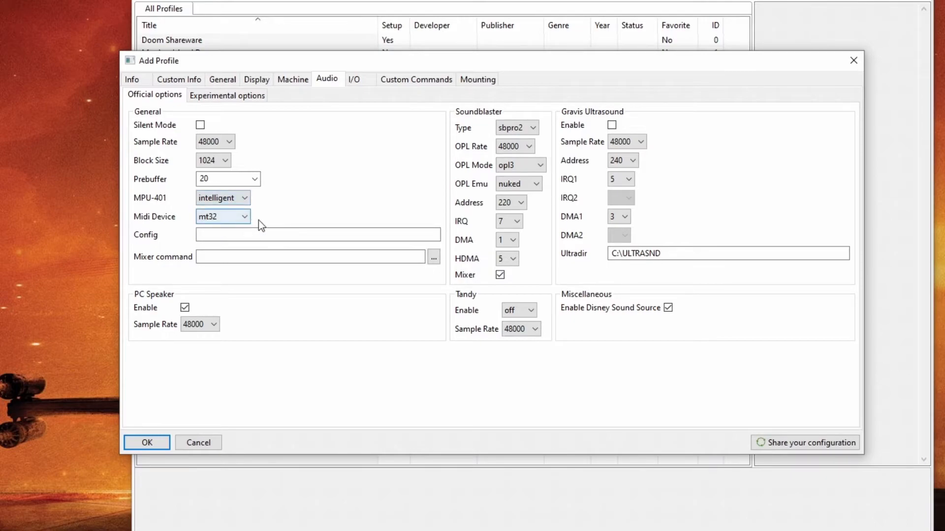
Set the profile's MIDI device to fluidsynth.
left_click(222, 222)
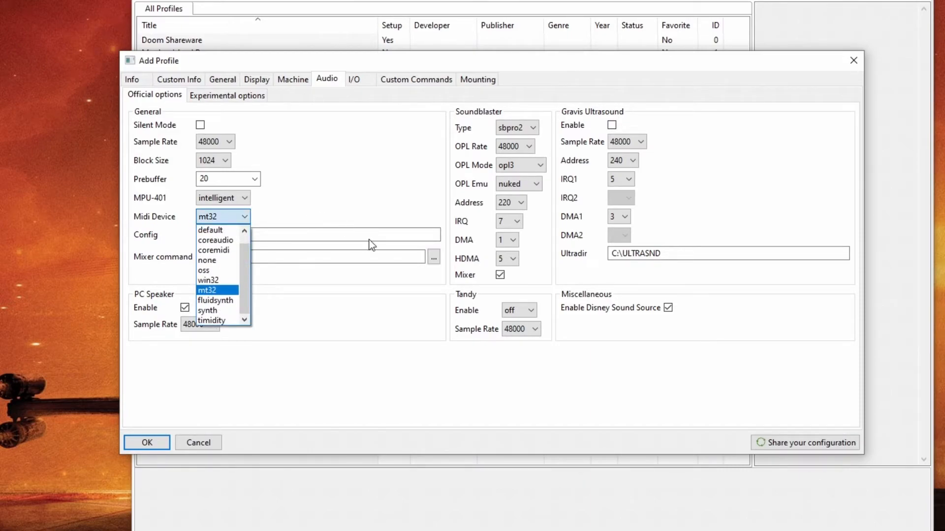
left_click(323, 215)
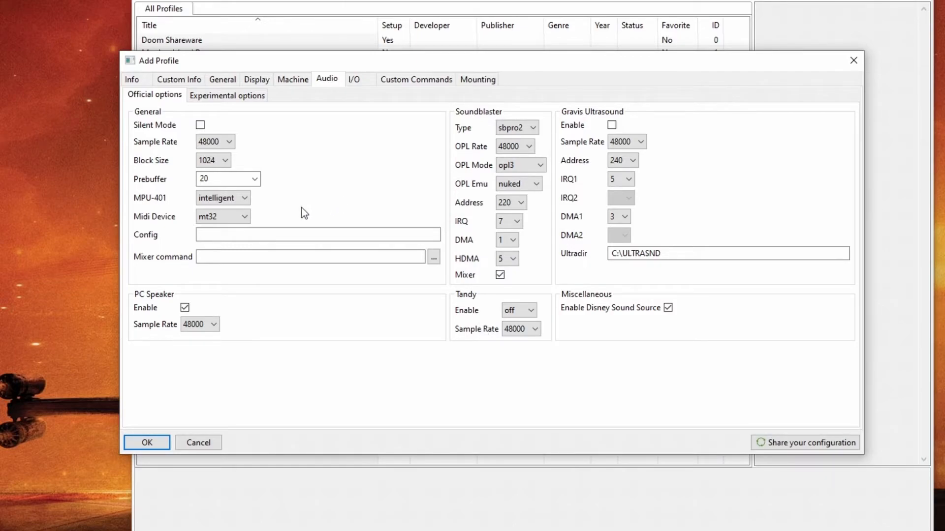
left_click(230, 218)
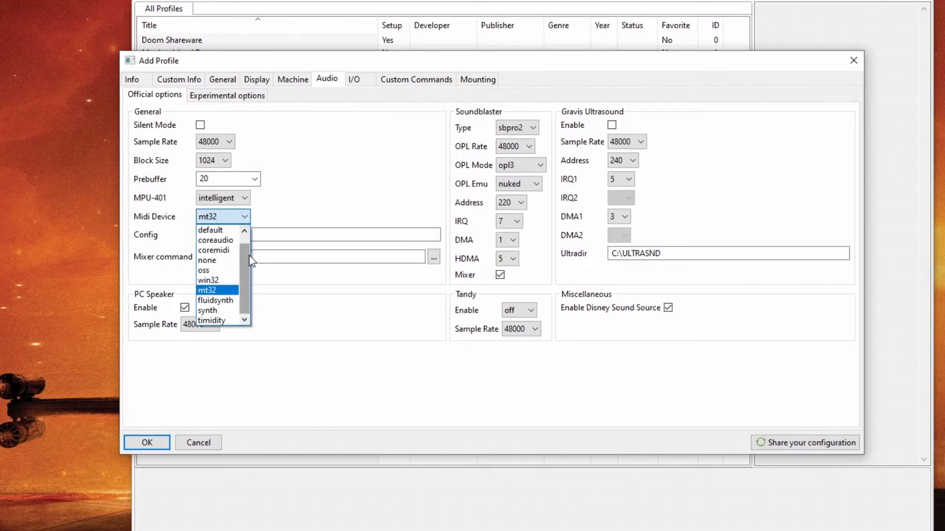
left_click(212, 301)
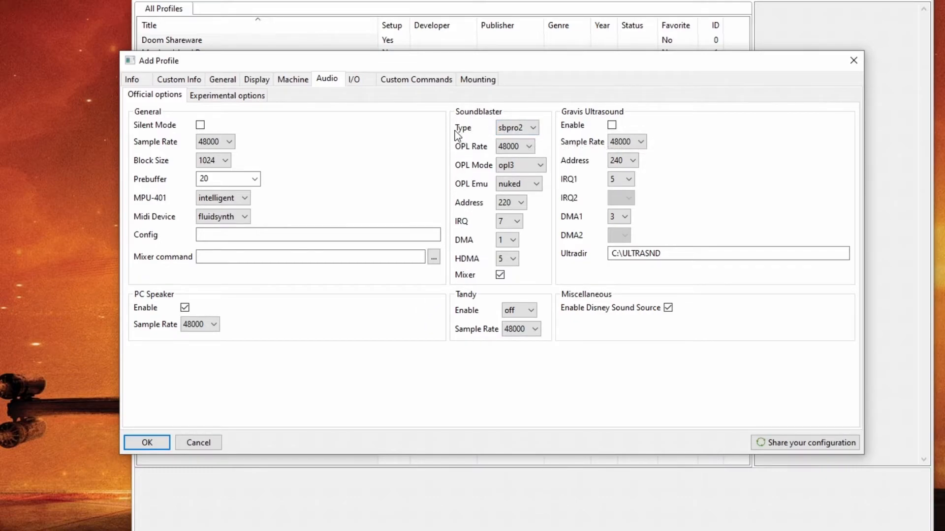
Set the profile's Sound Blaster type to sb16 and view the experimental audio options.
left_click(514, 128)
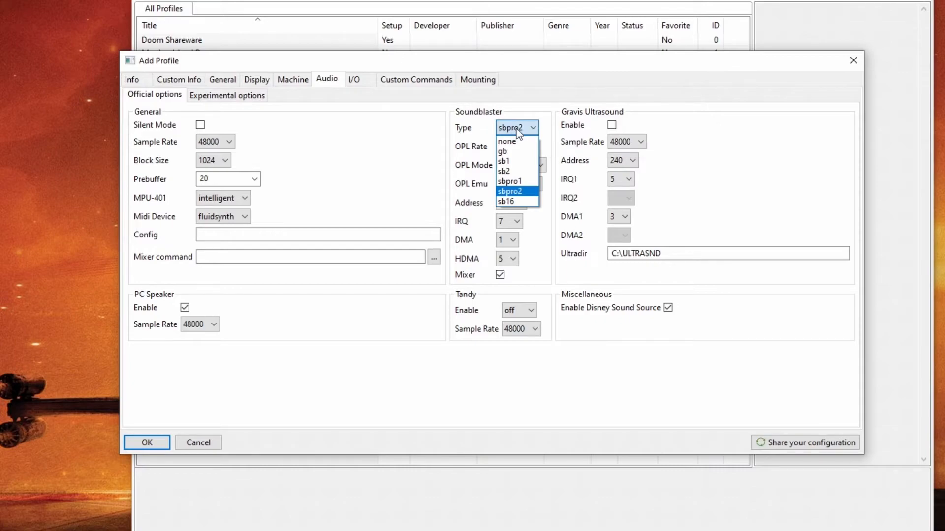
left_click(516, 203)
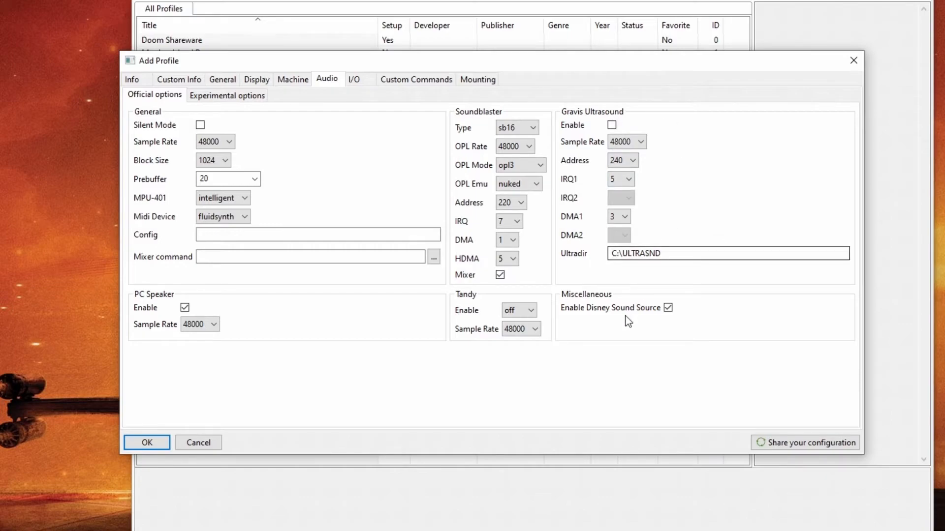
left_click(211, 101)
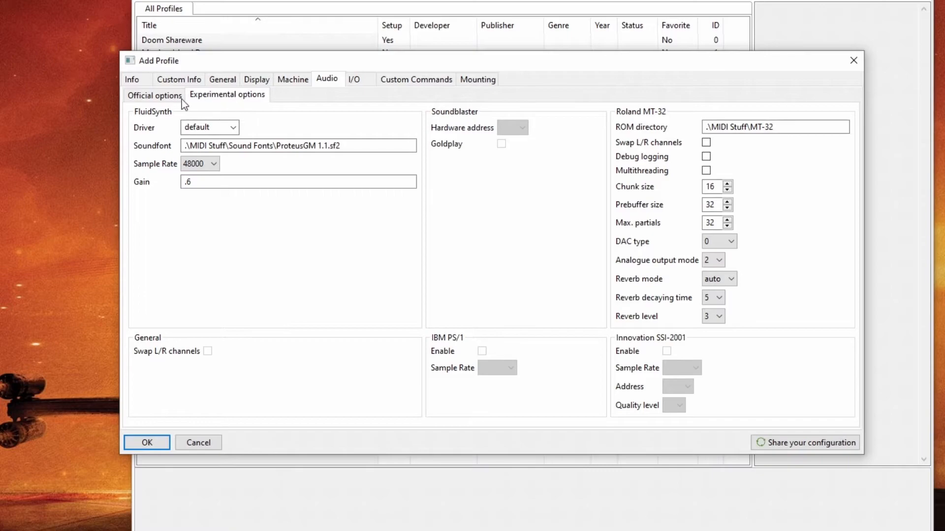
left_click_drag(241, 60, 270, 115)
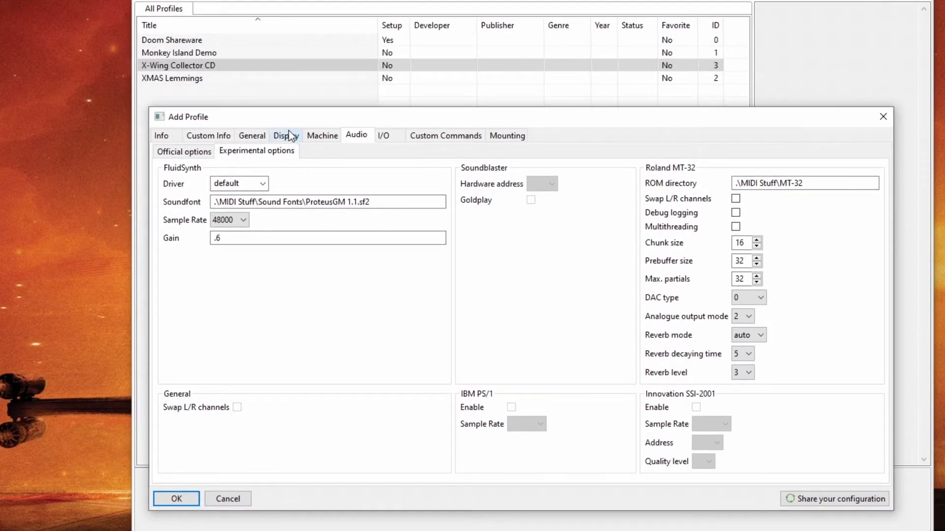
Switch to File Explorer and open the Sound Fonts folder in MIDI Stuff under dosroot.
left_click_drag(371, 202, 307, 202)
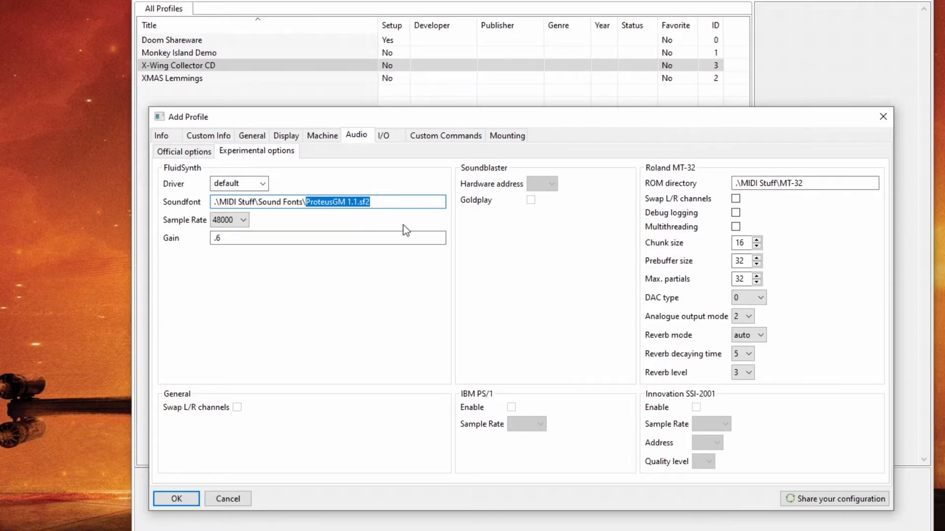
key("alt+Tab")
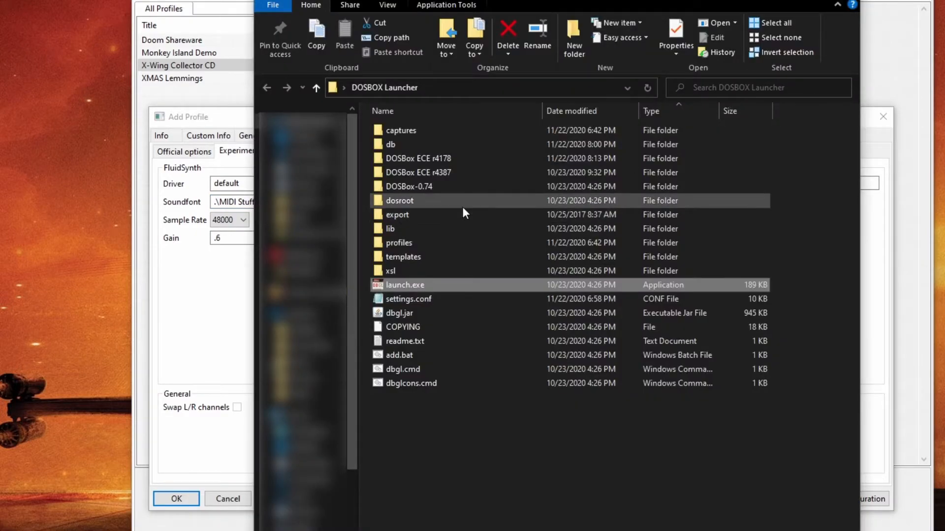
double_click(406, 202)
double_click(404, 145)
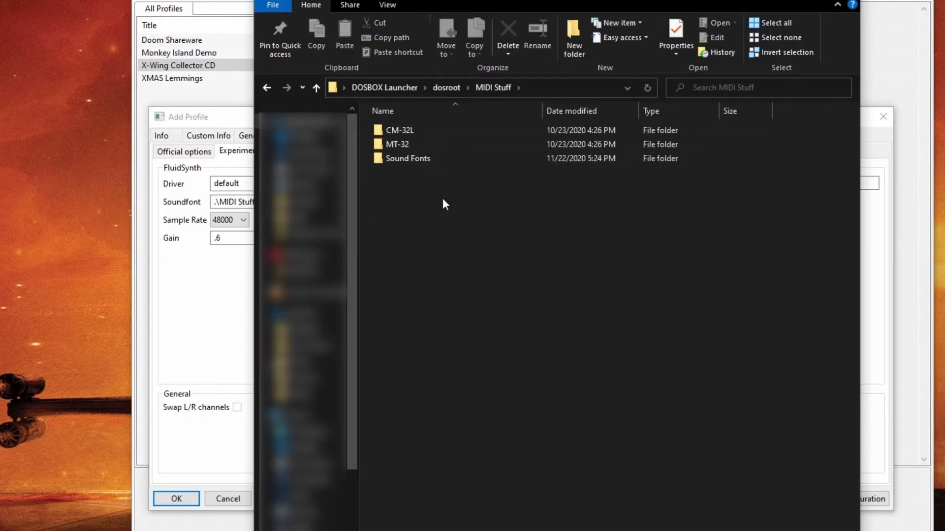
double_click(407, 159)
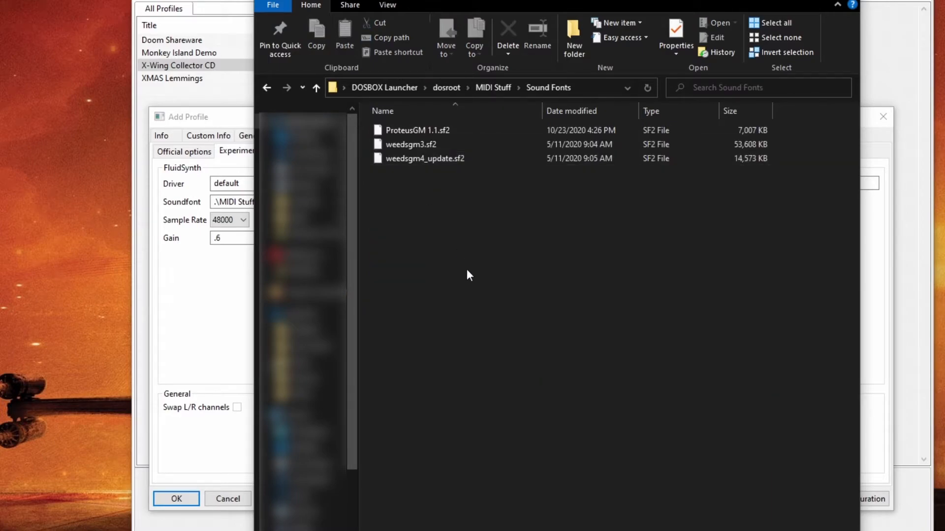
Copy the full file name of weedsgm3.sf2, including its extension, without renaming the file.
left_click(433, 145)
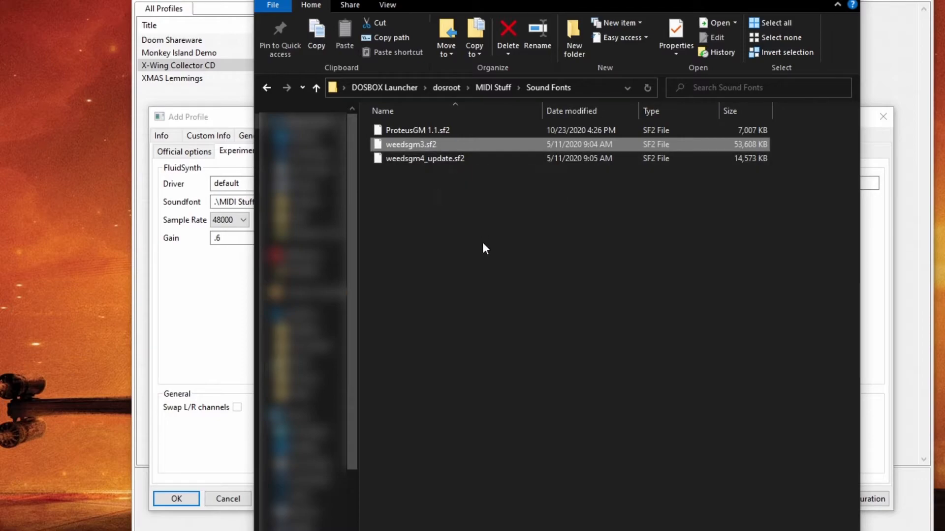
key("F2")
key("End")
key("shift+Home")
key("ctrl+c")
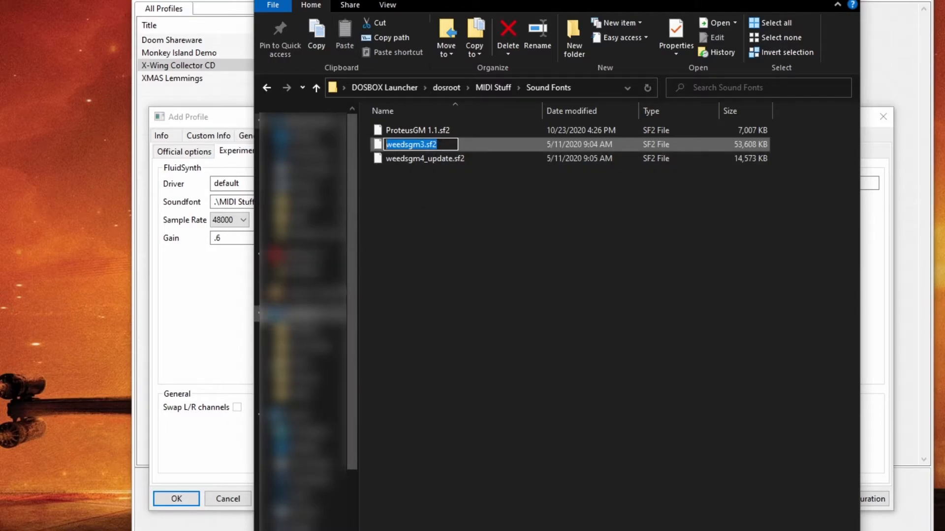
key("Escape")
Back in the profile, replace the file name in the FluidSynth soundfont path with weedsgm3.sf2.
left_click(164, 305)
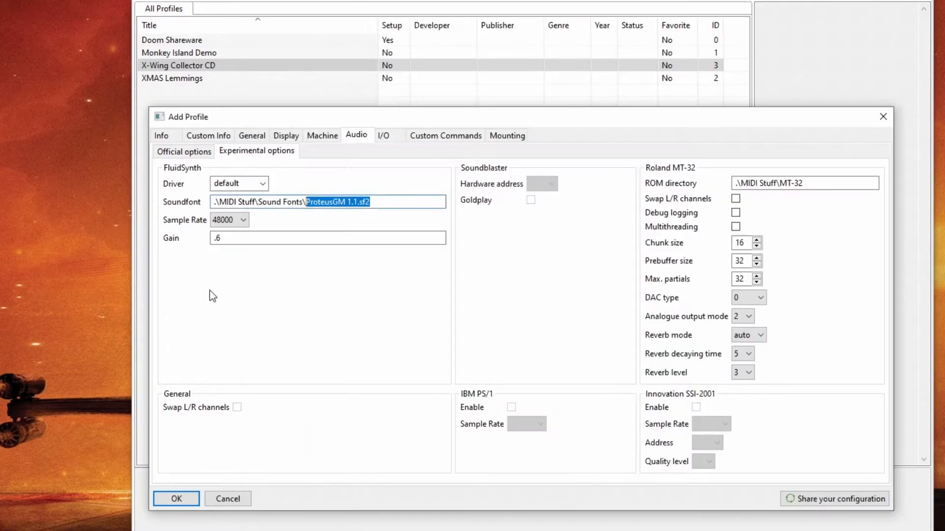
left_click(390, 202)
left_click_drag(401, 203, 305, 201)
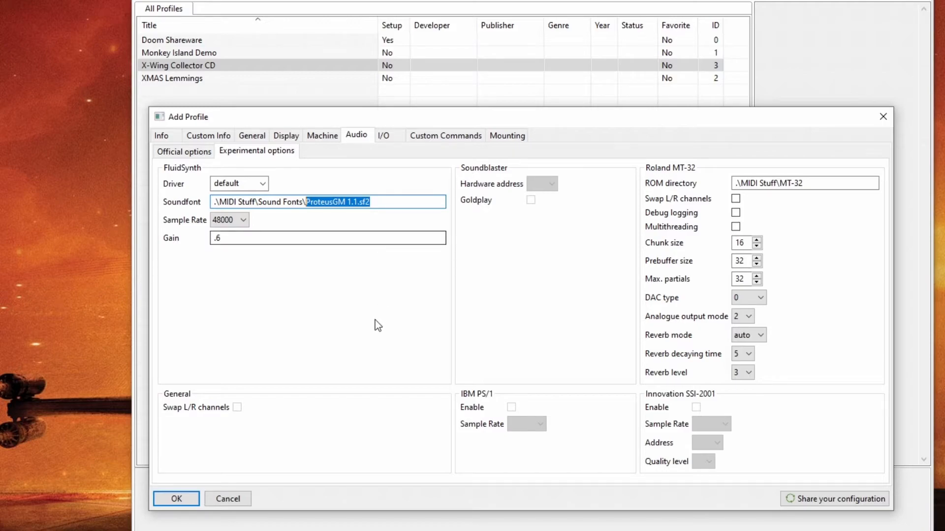
key("ctrl+v")
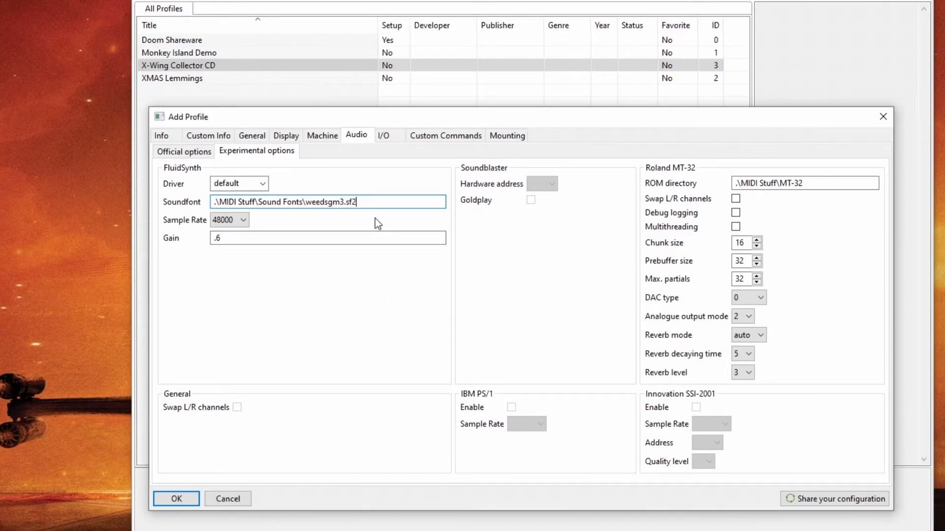
left_click_drag(357, 204, 347, 203)
left_click(361, 200)
Set the profile's joystick type to fcs and check the experimental I/O options.
left_click(385, 136)
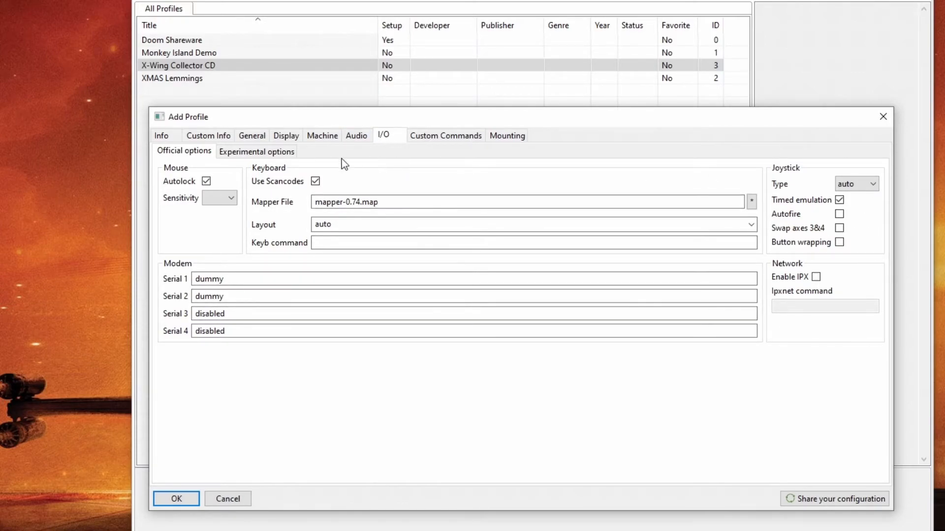
left_click(252, 154)
left_click(215, 154)
left_click(865, 186)
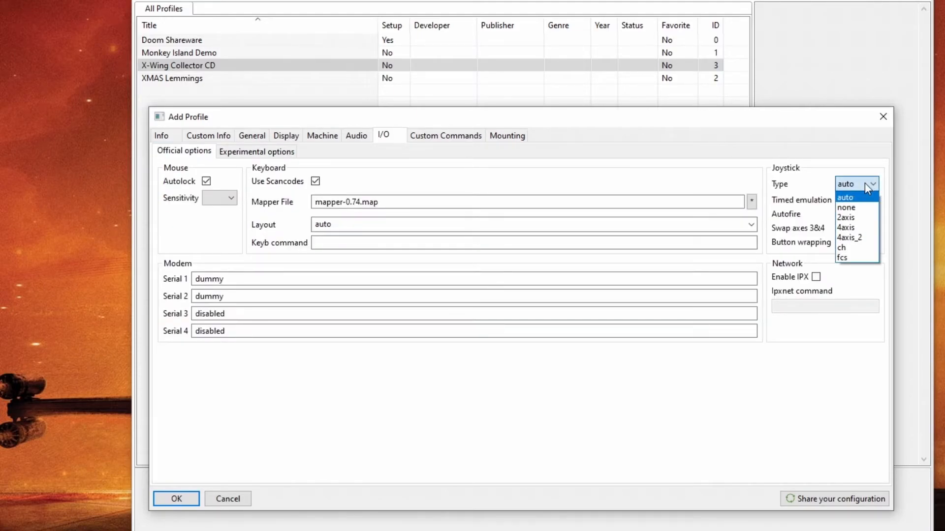
left_click(846, 258)
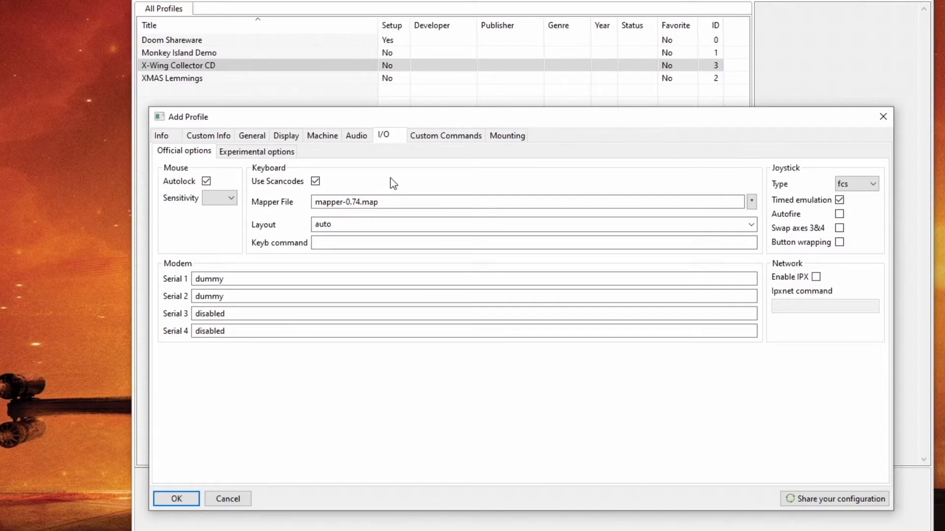
left_click(256, 153)
Remove the profile's mount of the Games folder and start adding a new mount point.
left_click(507, 136)
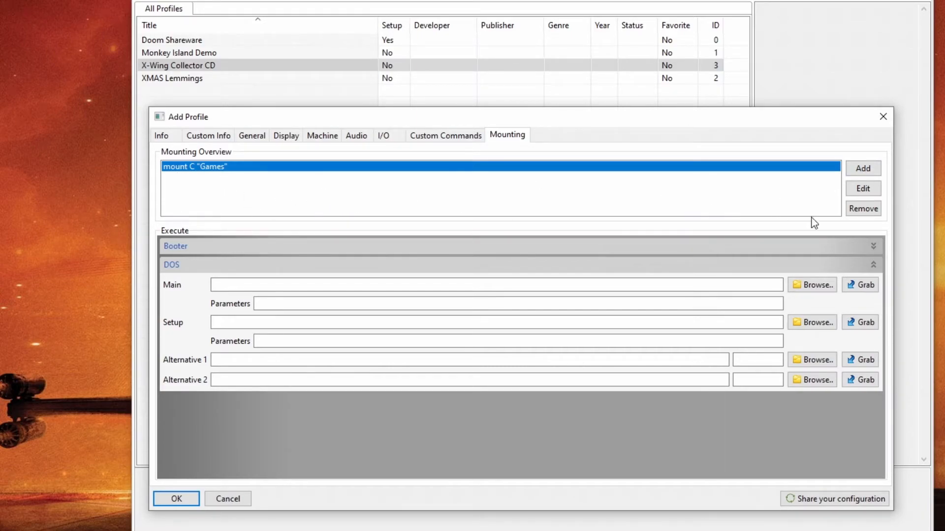
left_click(860, 212)
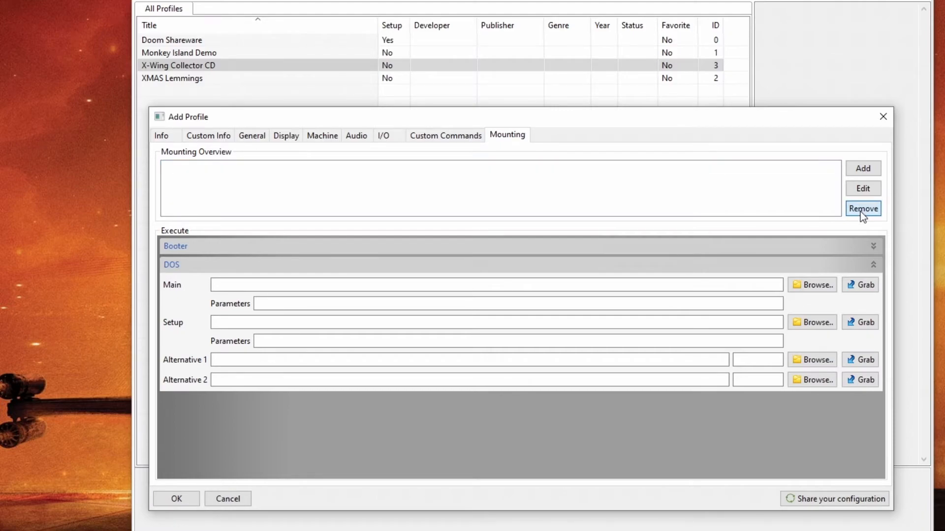
left_click(866, 170)
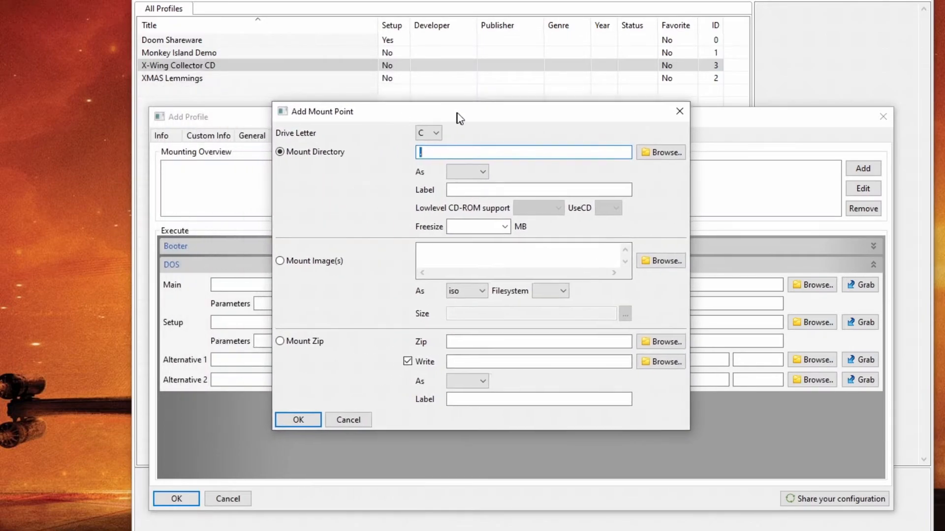
left_click_drag(454, 112, 462, 114)
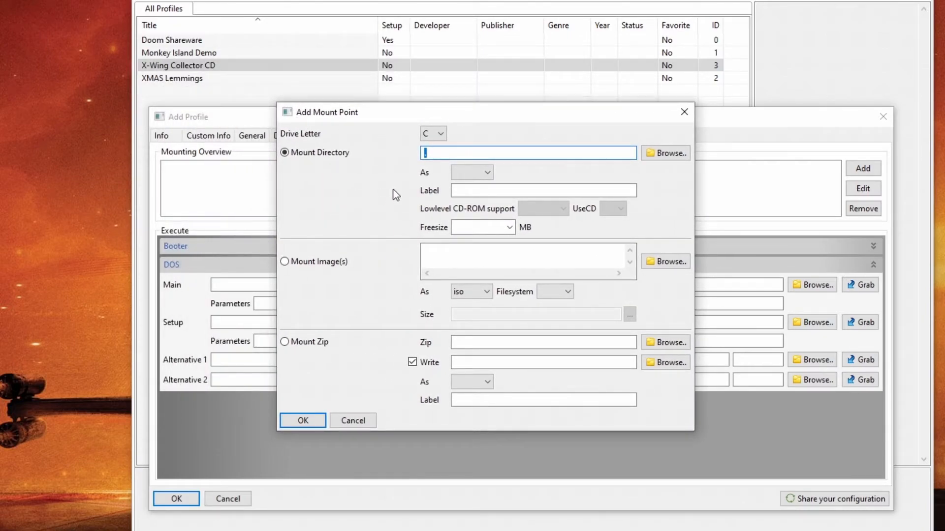
Make the mount point an image mount and paste the path C:\Games\GoG Games\Star Wars - X-Wing CD (1994)\game.ins.
left_click(285, 263)
left_click(434, 250)
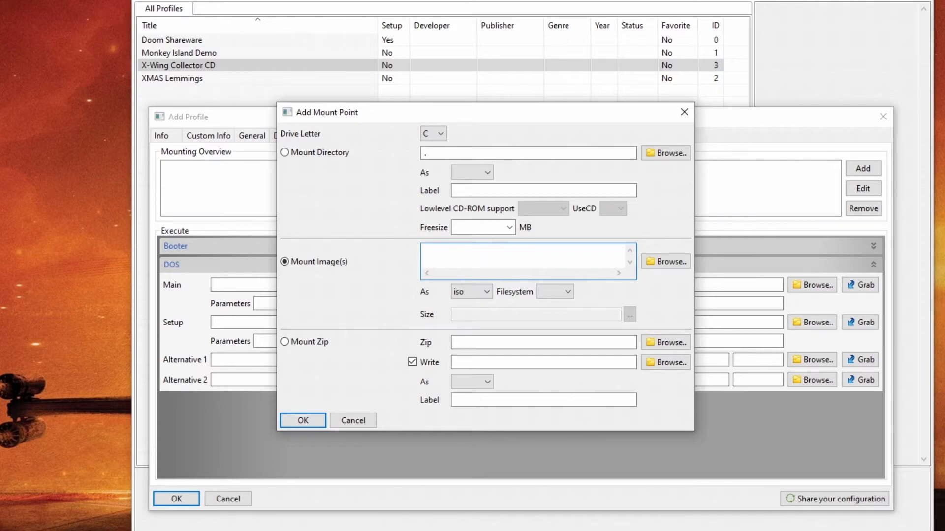
key("alt+Tab")
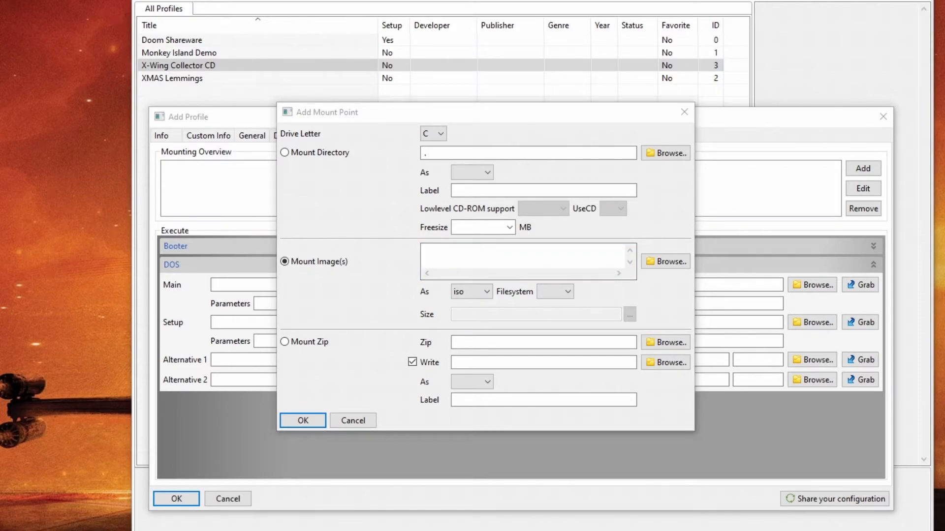
key("alt+Tab")
key("ctrl+v")
Copy the folder part of the image path and confirm game.ins as an iso mounted on drive C.
left_click_drag(424, 251, 614, 254)
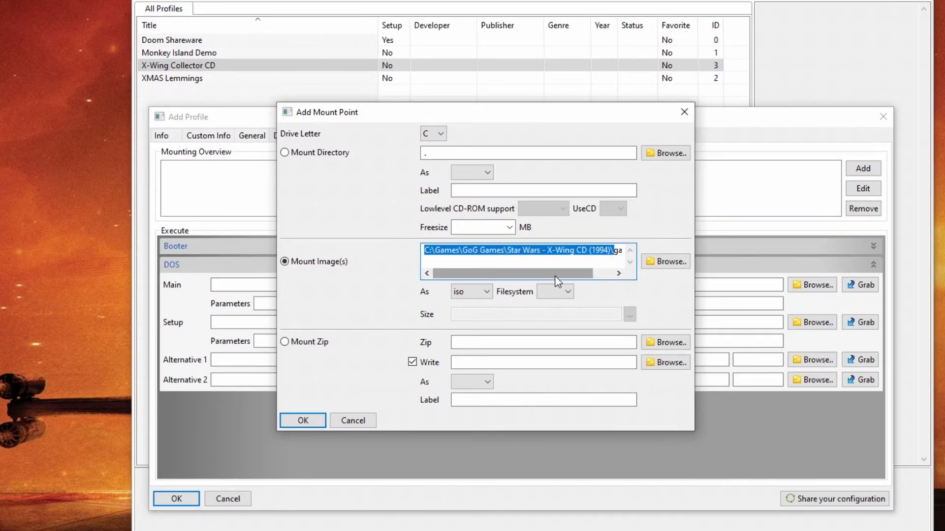
left_click(424, 250)
left_click_drag(423, 250, 614, 250)
key("ctrl+c")
left_click_drag(574, 273, 620, 250)
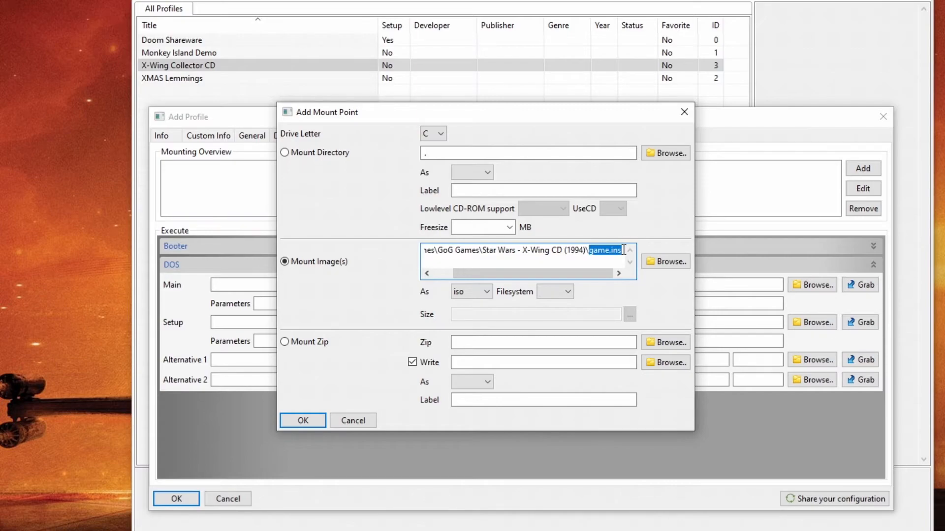
left_click(623, 250)
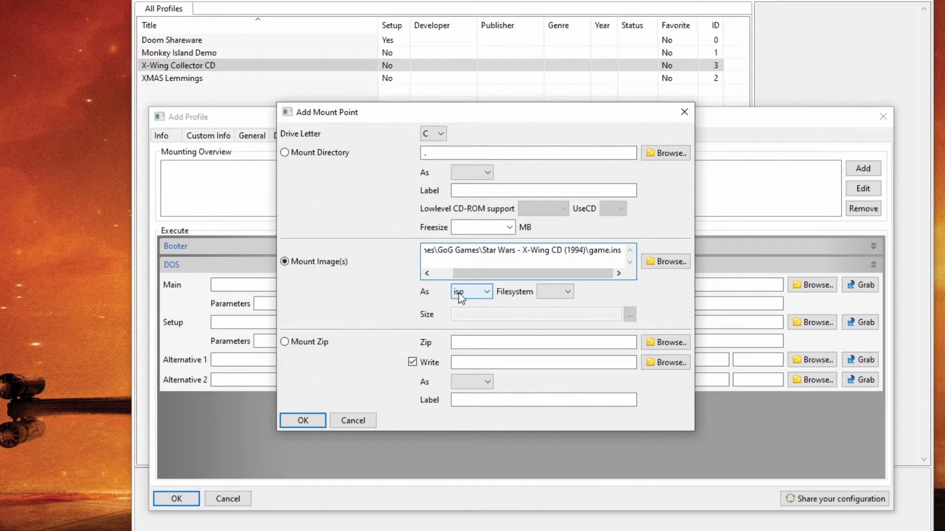
left_click(294, 421)
Set the main DOS executable to C:\Games\GoG Games\Star Wars - X-Wing CD (1994)\BWING.EXE.
left_click(239, 283)
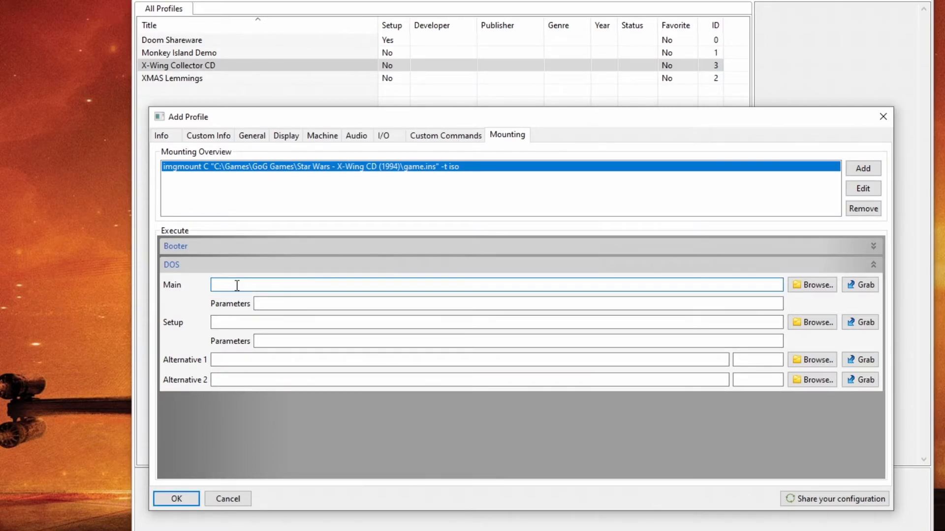
key("alt+Tab")
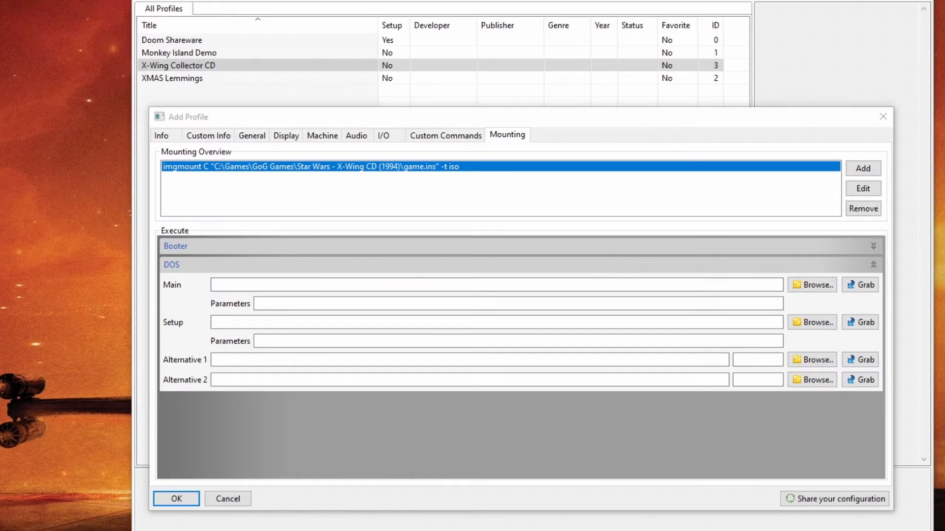
left_click(266, 286)
key("ctrl+v")
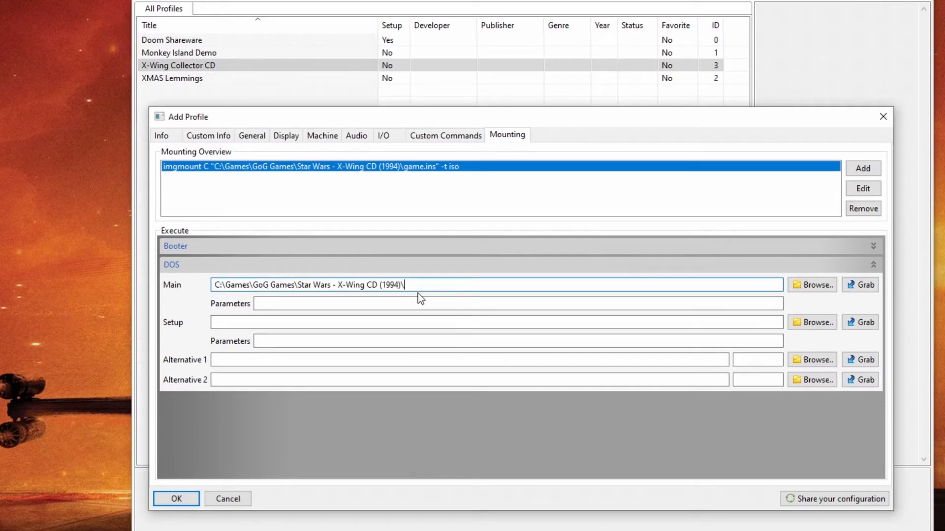
type("BWING.EXE")
Save the new profile, accepting the extra mount location for the Star Wars - X-Wing CD (1994) folder.
left_click(185, 500)
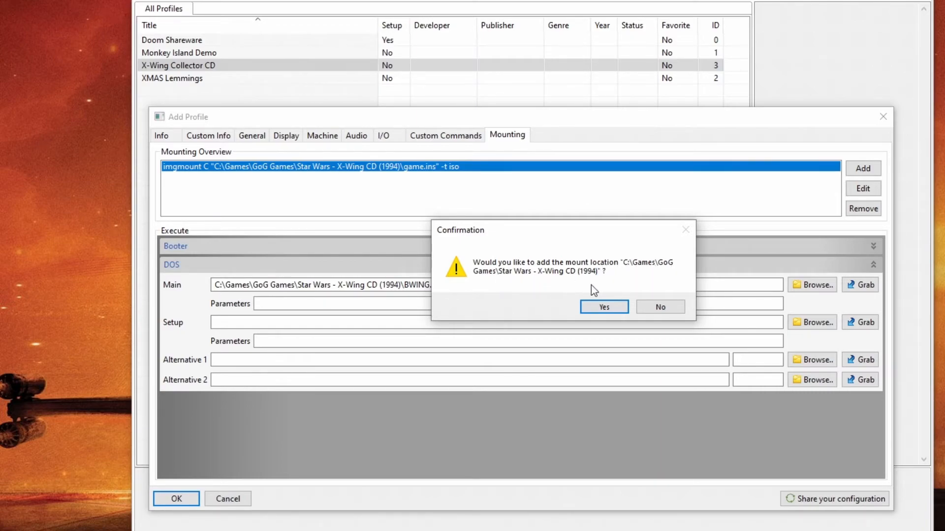
left_click(604, 307)
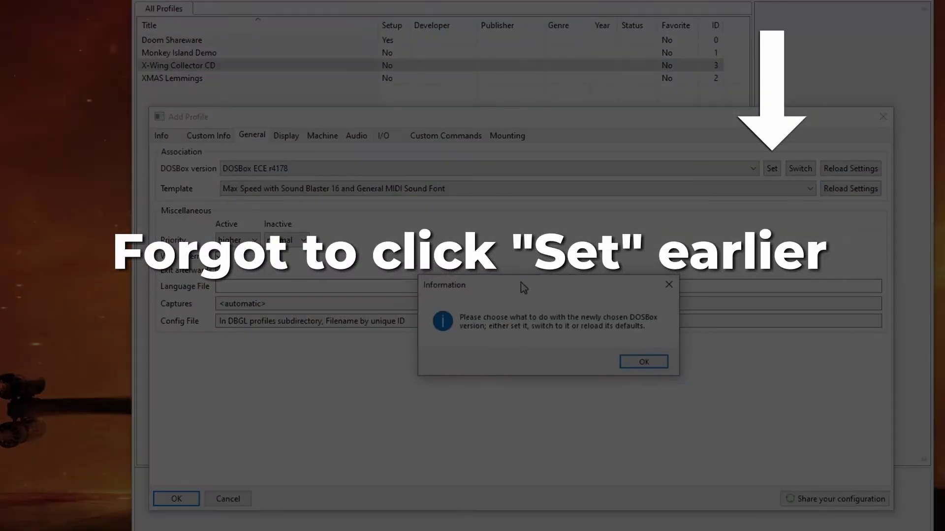
left_click_drag(534, 227, 521, 246)
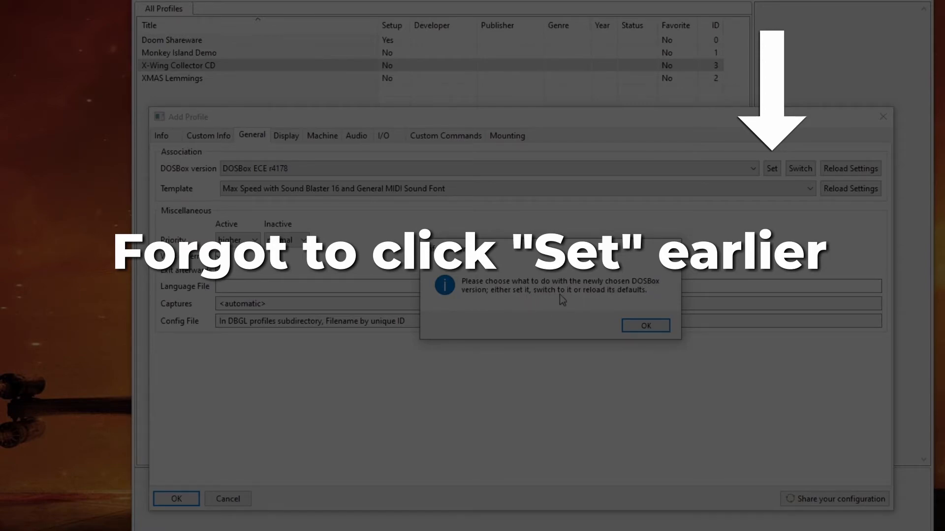
left_click(644, 325)
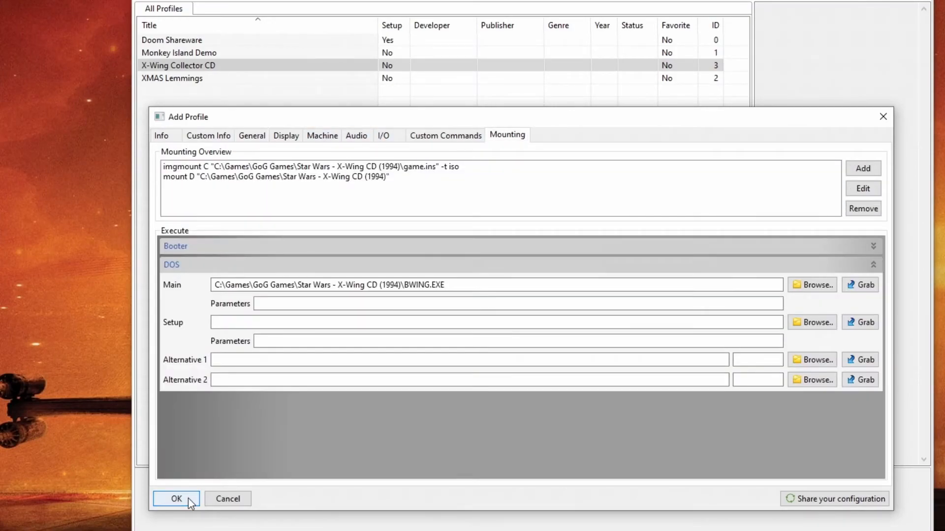
left_click(176, 498)
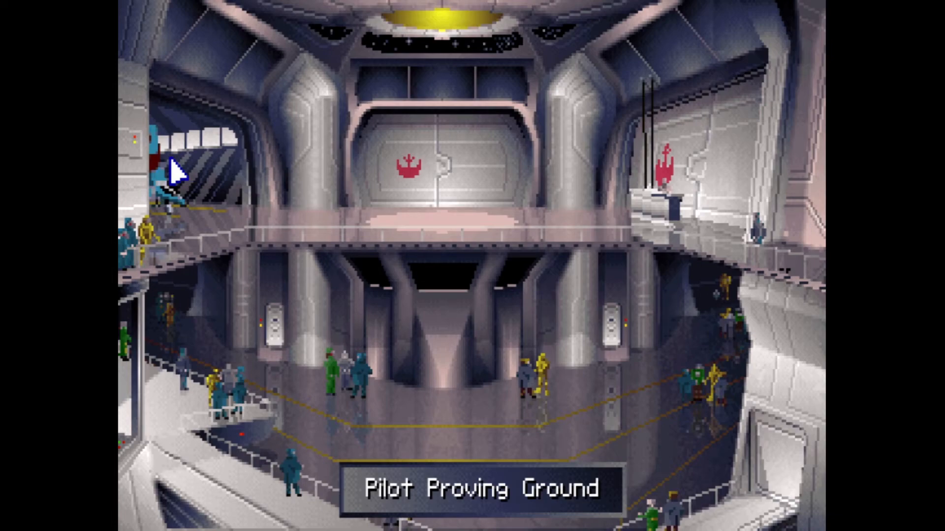
Enter the Pilot Proving Ground in the running game and start the X-Wing Level 1 course.
left_click(170, 158)
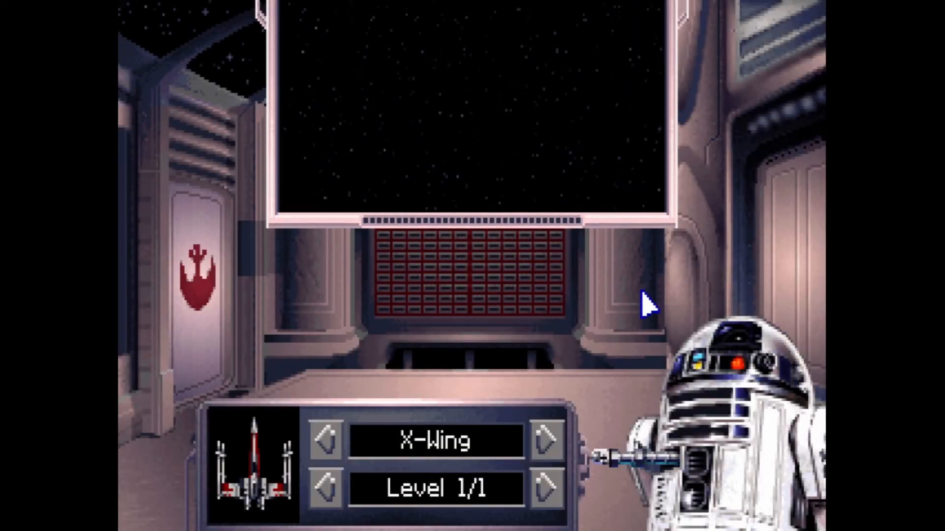
left_click(745, 305)
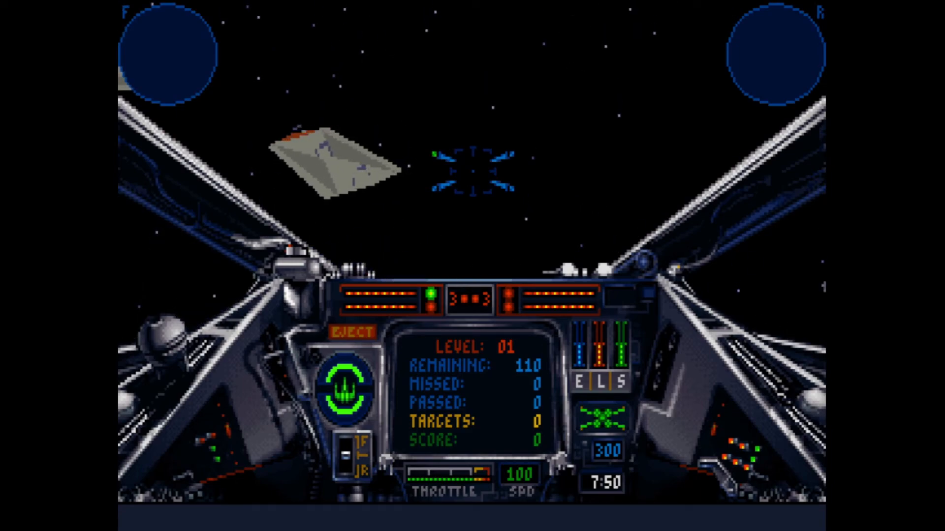
Pause the mission and add T.16000M Hat 0 up as a binding for numpad 8 in the DOSBox key mapper.
key("p")
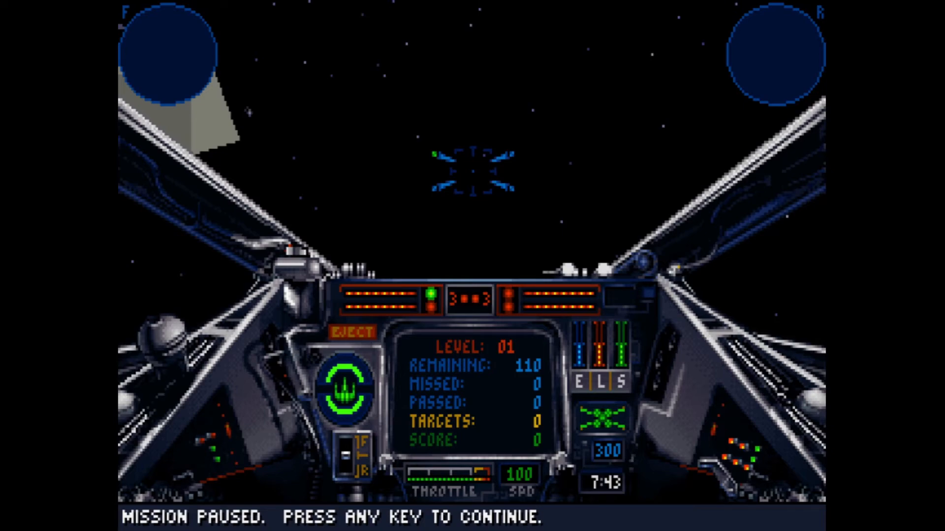
key("ctrl+F1")
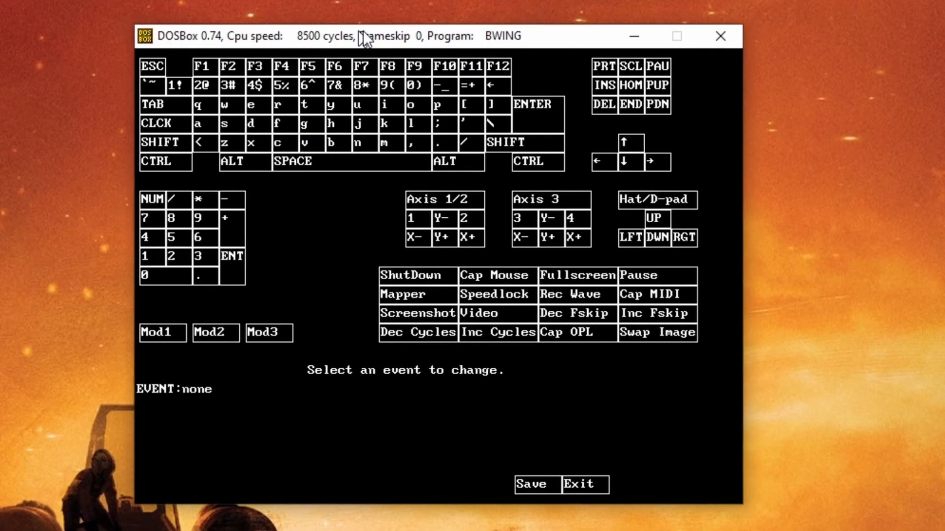
left_click_drag(363, 39, 379, 38)
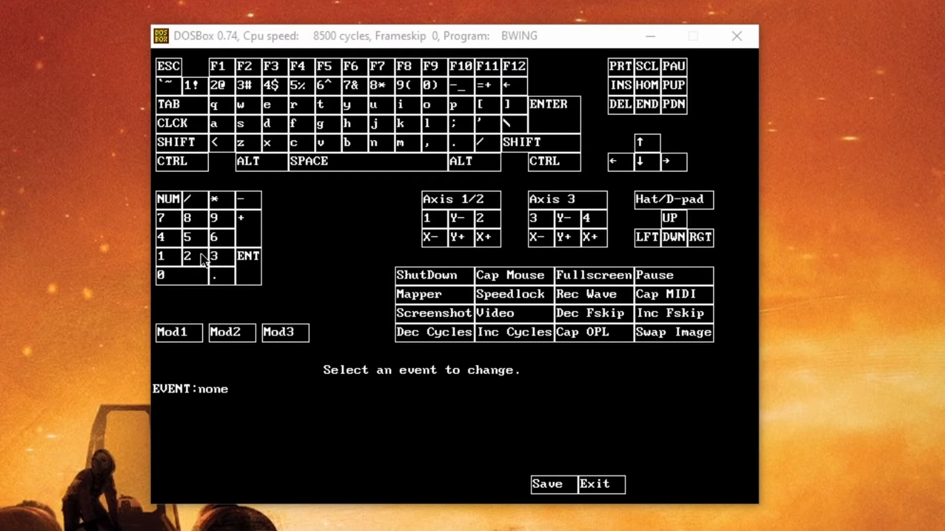
left_click(193, 222)
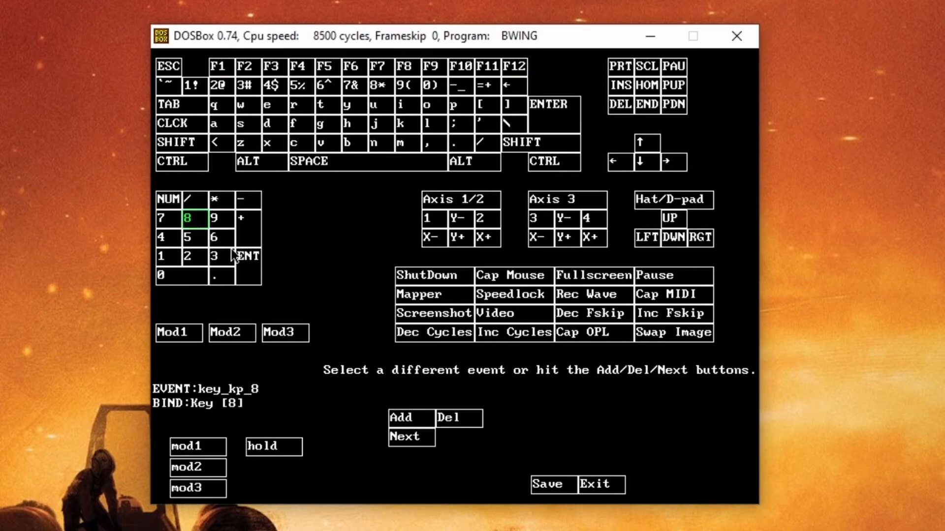
left_click(406, 422)
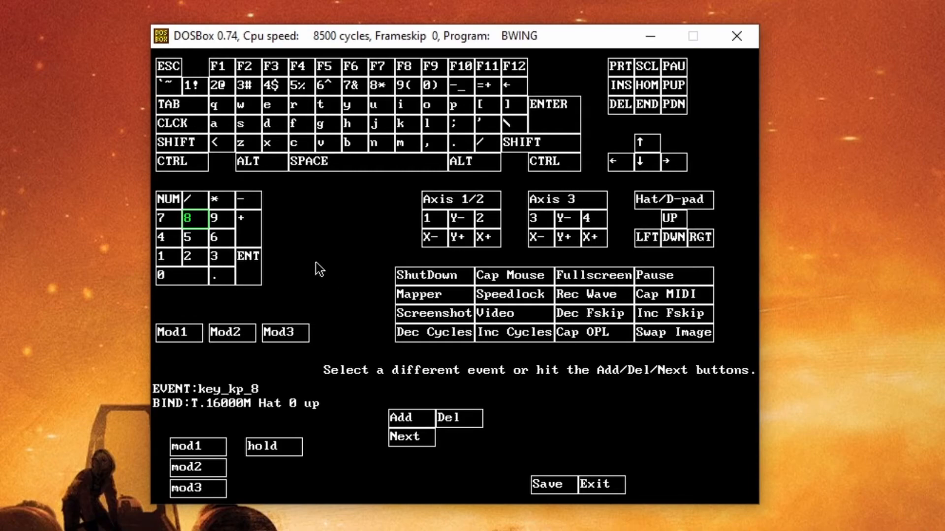
Add T.16000M Hat 0 left as a binding for numpad 4 and Hat 0 right for numpad 6.
left_click(166, 238)
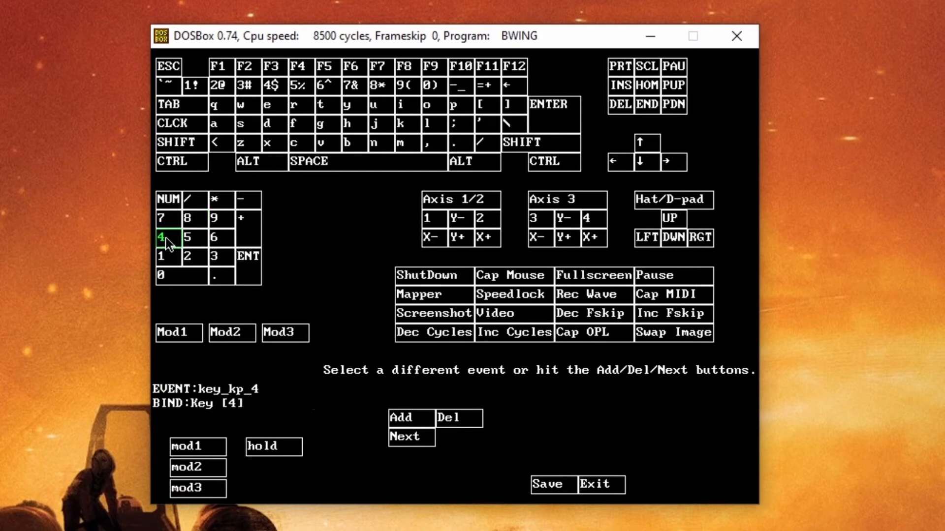
left_click(401, 418)
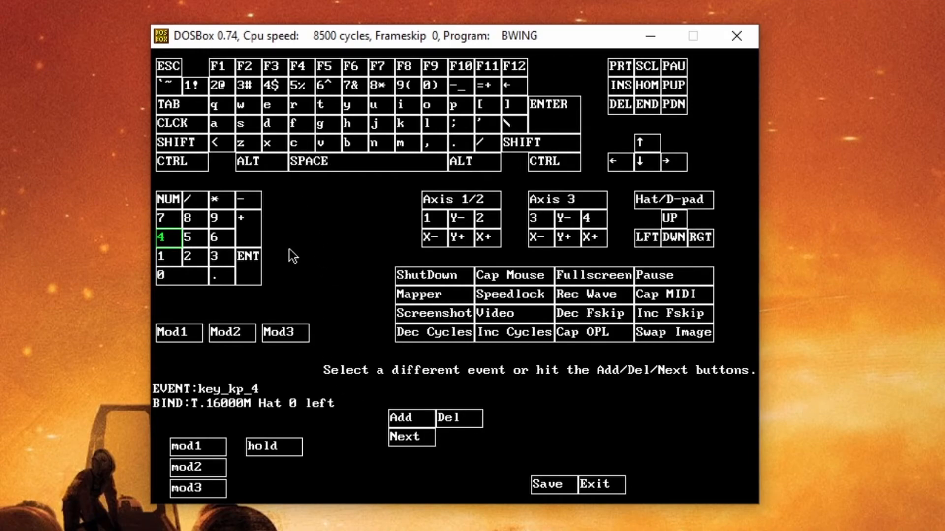
left_click(220, 239)
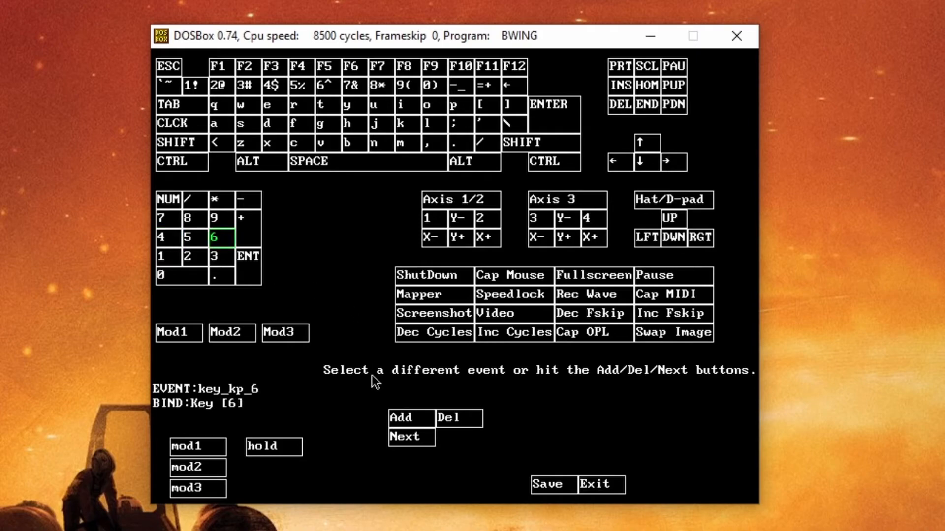
left_click(403, 419)
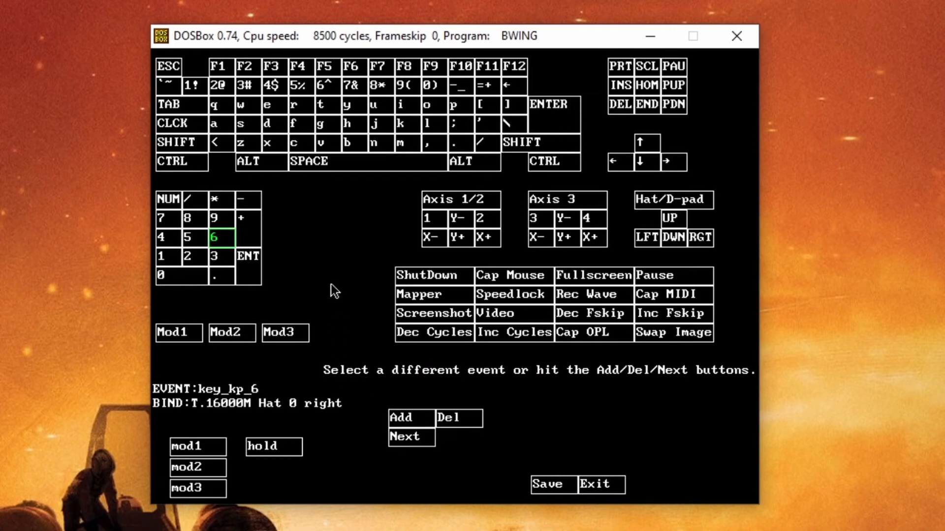
Add T.16000M Hat 0 down as a binding for numpad 2 and save the key mapping.
left_click(197, 263)
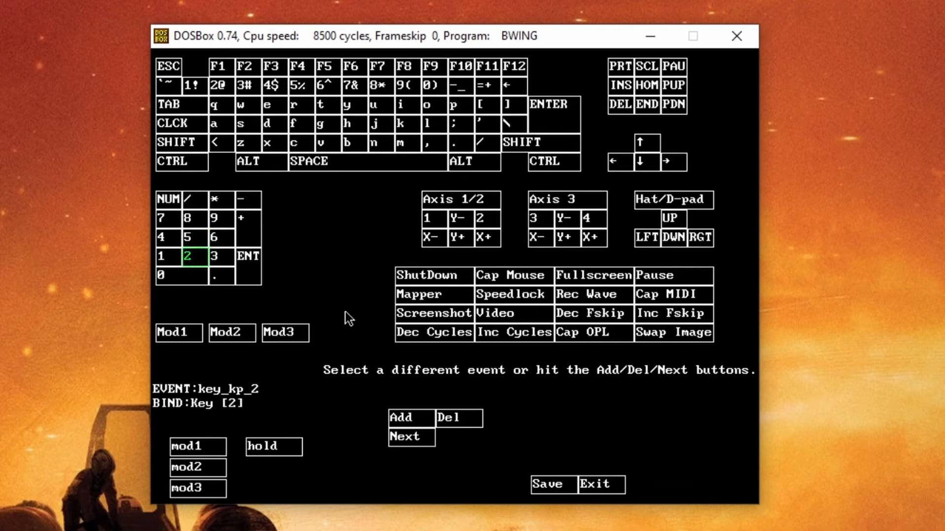
left_click(400, 422)
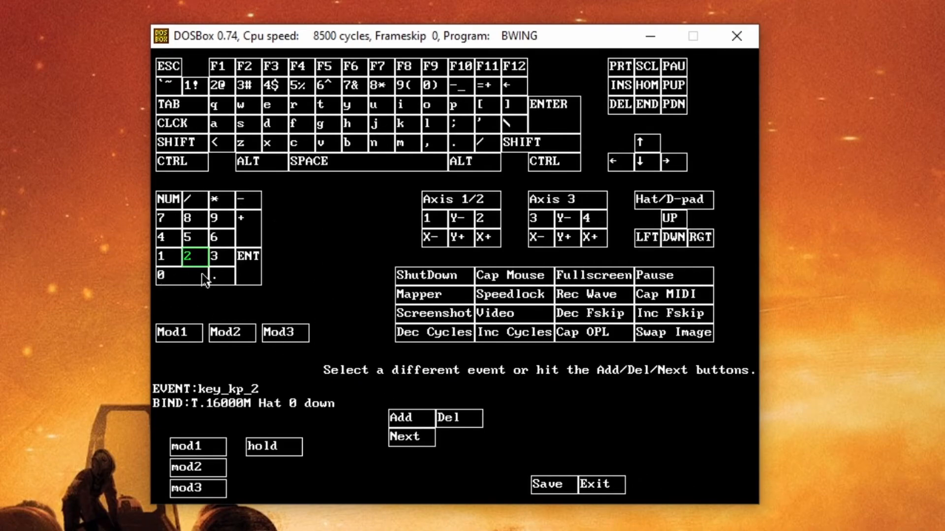
left_click(551, 491)
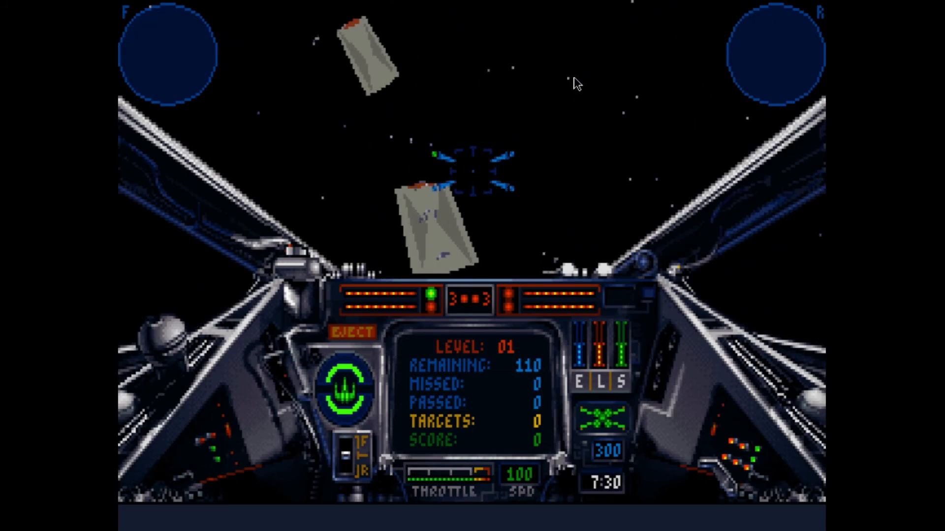
Test the cockpit views in flight by looking left, right and behind, then return to the forward view.
key("KP_4")
key("KP_6")
key("KP_2")
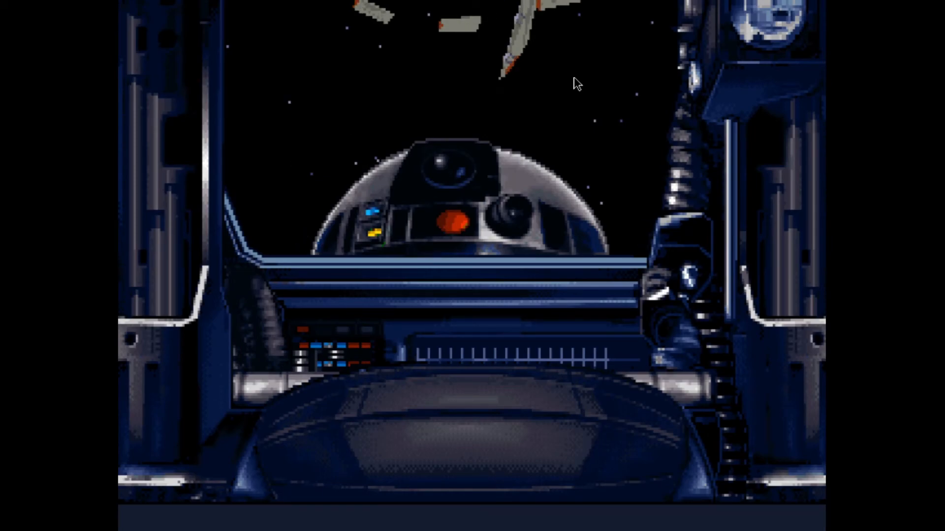
key("KP_8")
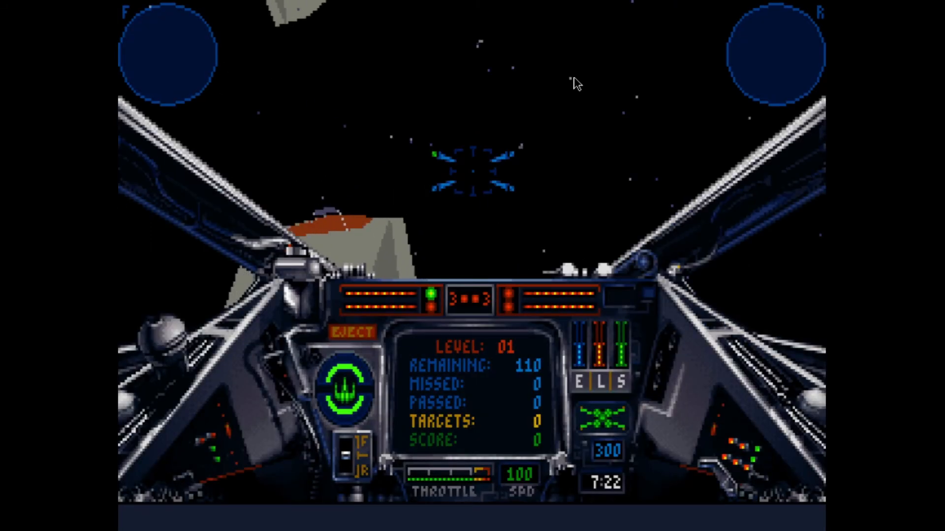